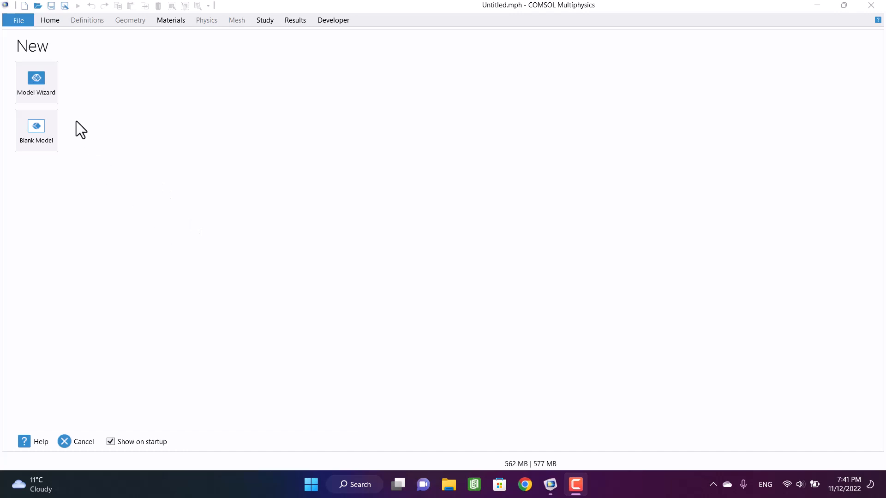
# - Start a 3D model with the Model Wizard and add the Solid Mechanics interface from Structural Mechanics
pyautogui.click(40, 83)
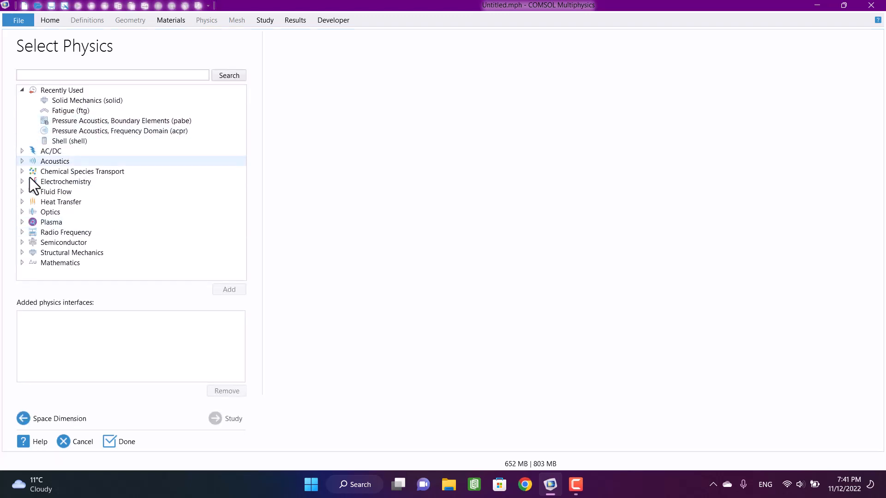
pyautogui.click(23, 251)
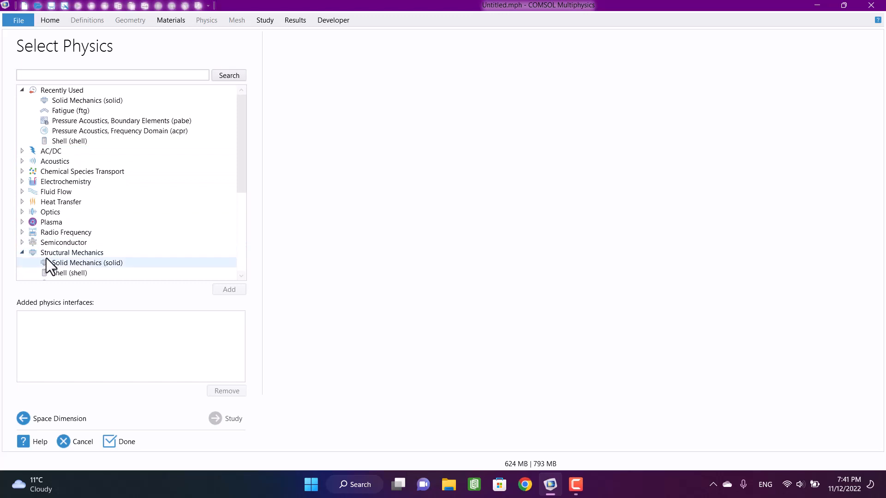
pyautogui.click(64, 261)
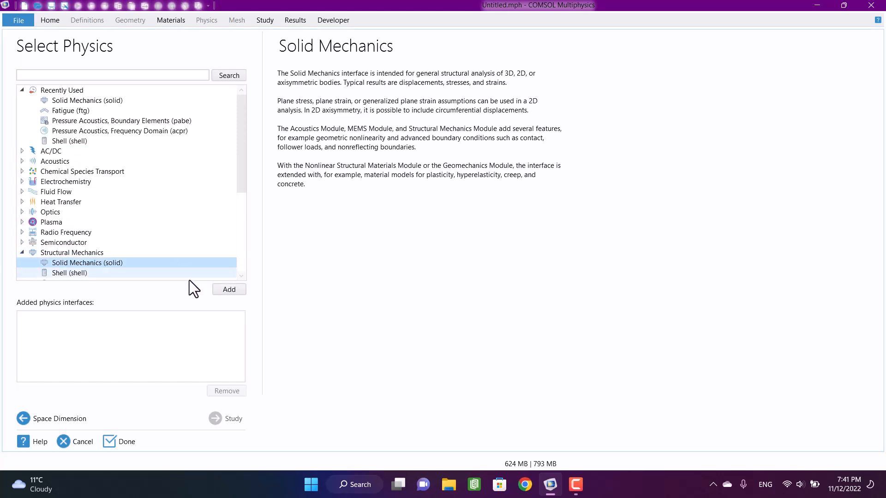
pyautogui.click(225, 292)
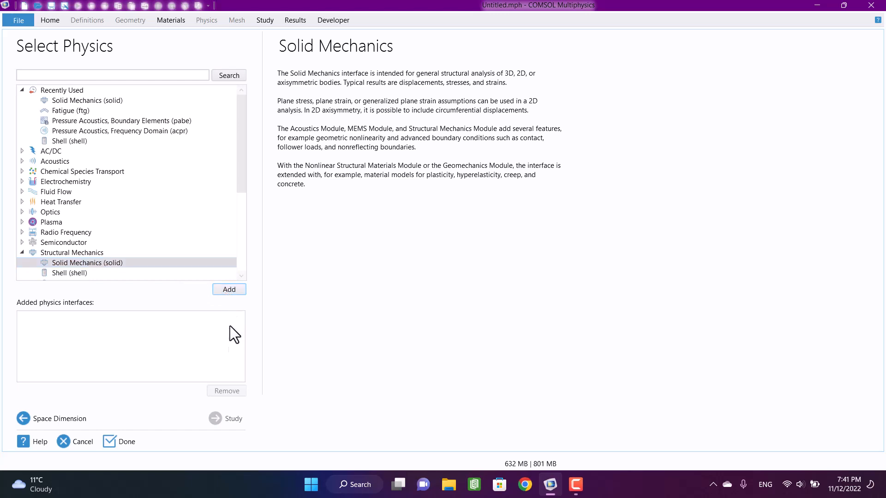
# - Choose a Stationary general study and finish the model setup
pyautogui.click(228, 423)
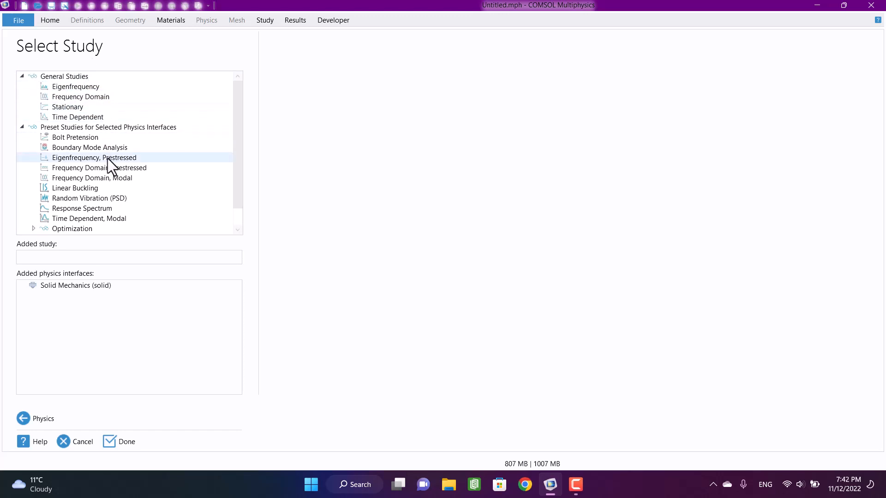
pyautogui.click(79, 113)
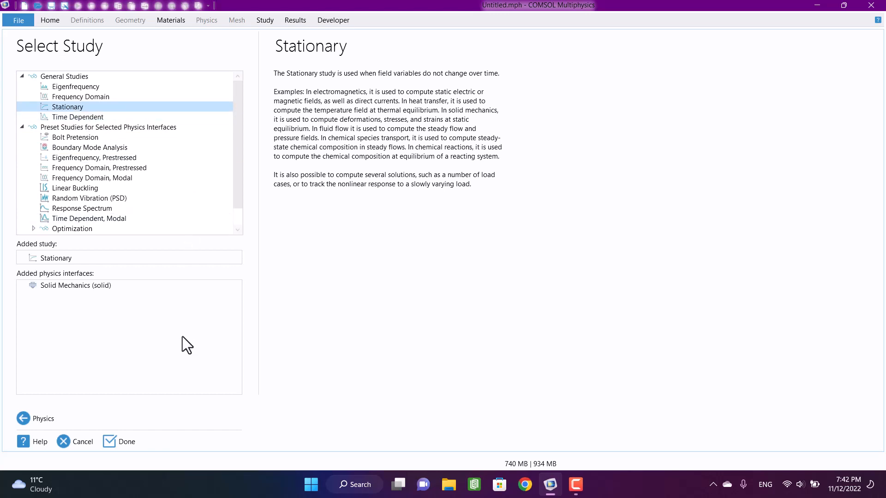
pyautogui.click(126, 444)
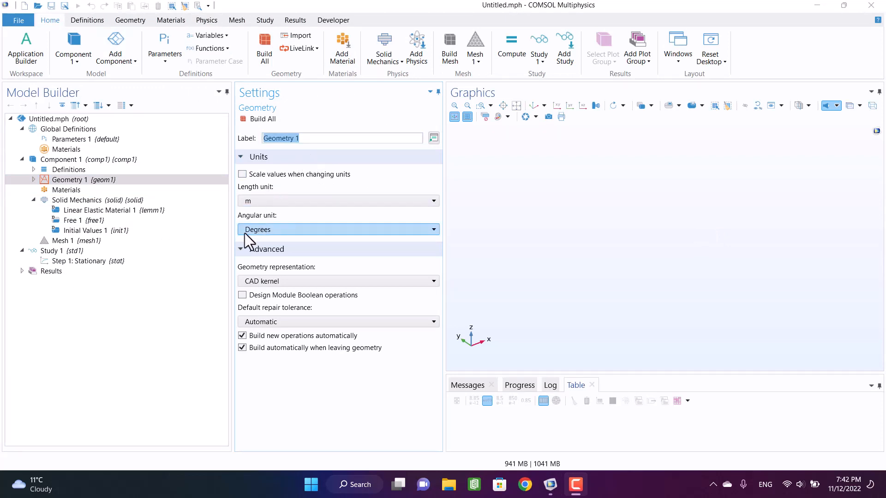
# - Import the CAD file "Offset ring wrench 55.14x15" from the Desktop into Geometry 1
pyautogui.rightClick(89, 180)
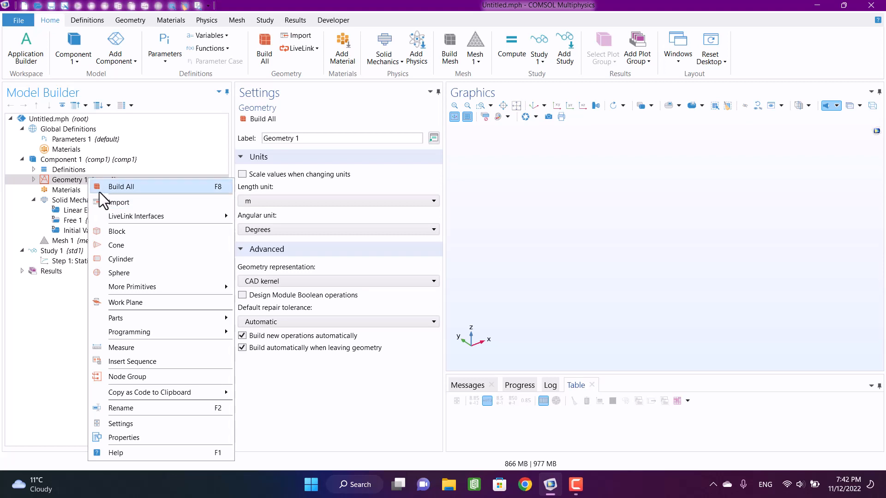
pyautogui.click(122, 202)
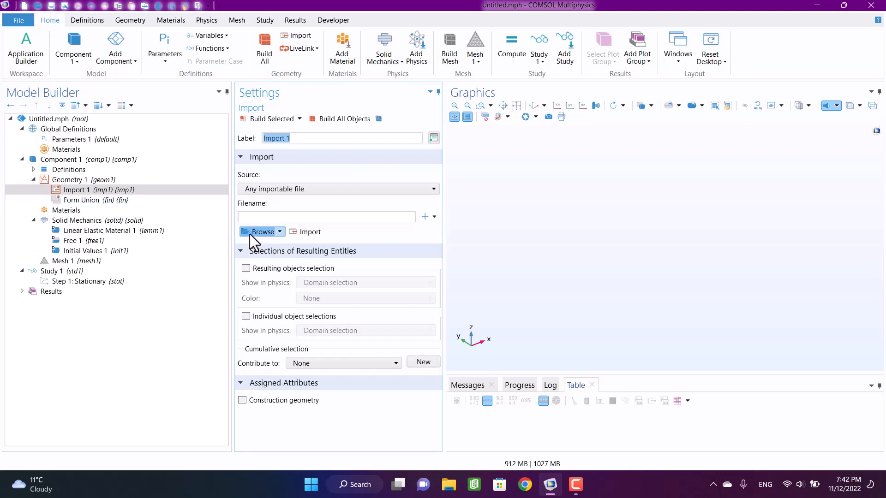
pyautogui.click(250, 232)
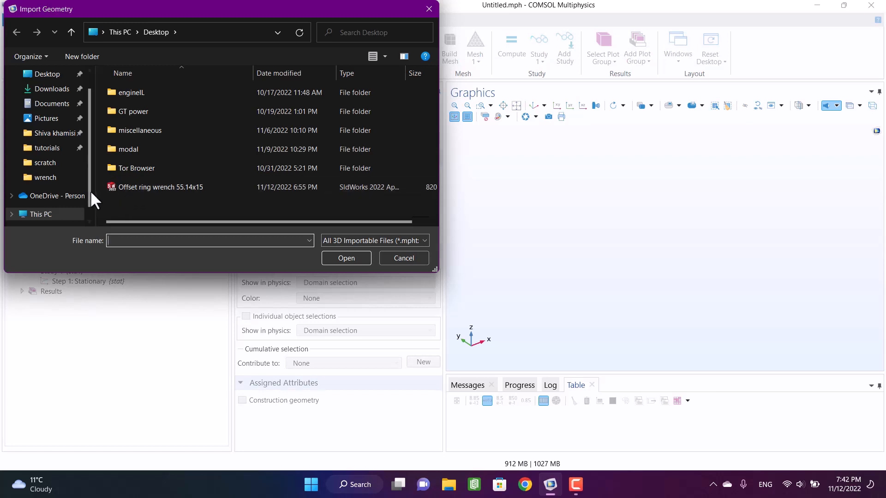
pyautogui.click(173, 189)
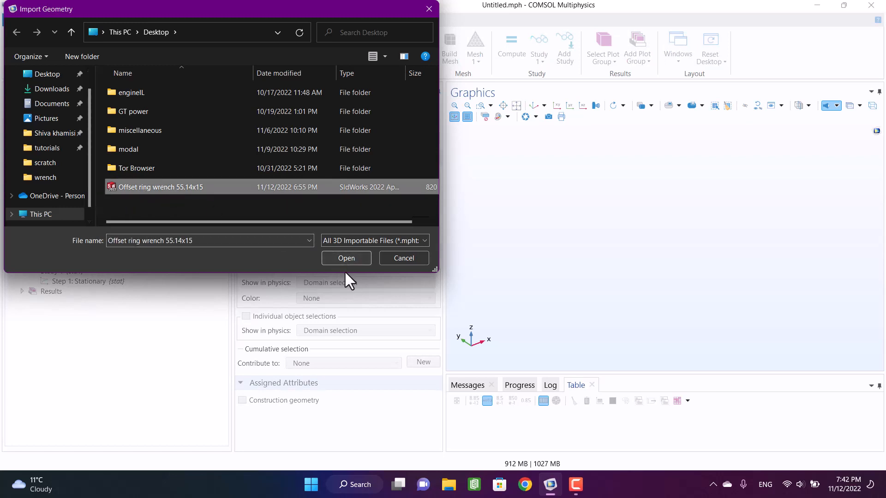
pyautogui.click(337, 260)
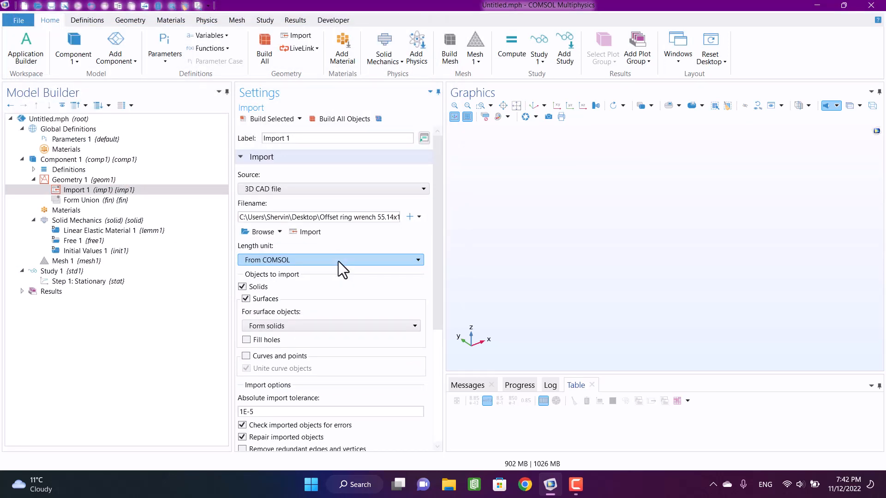
pyautogui.click(308, 232)
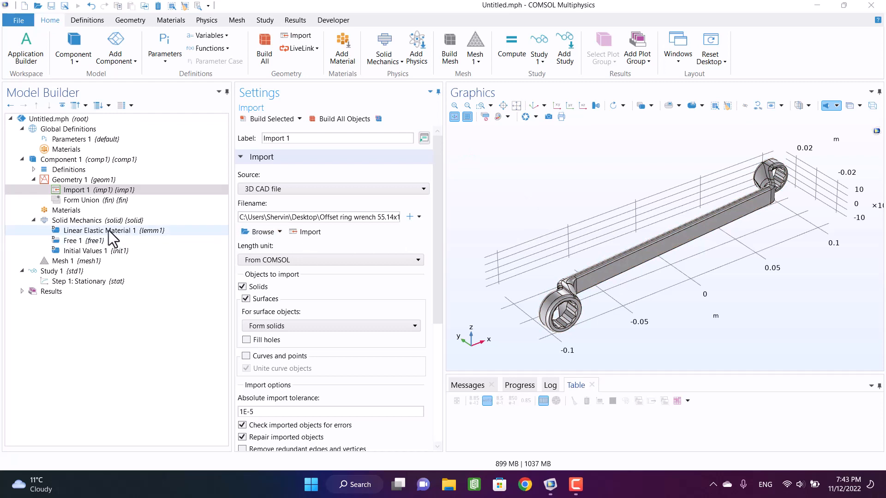
# - Add Structural steel from the recent materials to the component, and check its assignment in the material overview
pyautogui.click(71, 210)
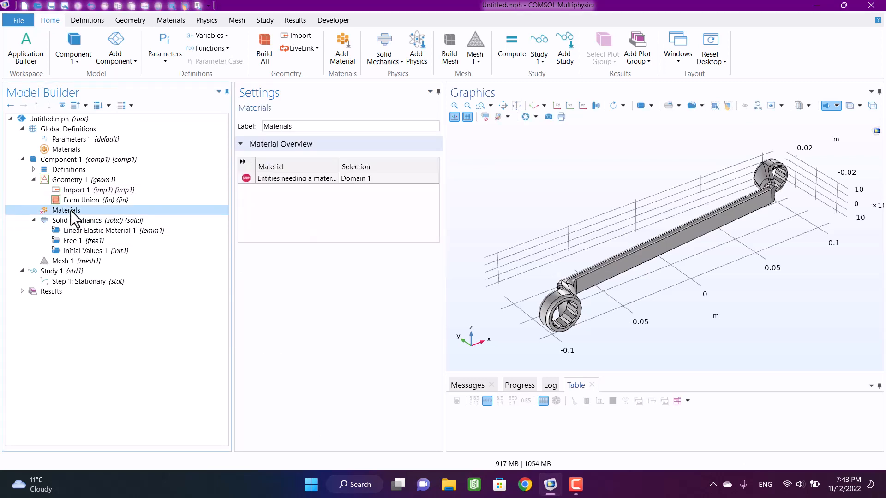
pyautogui.rightClick(72, 214)
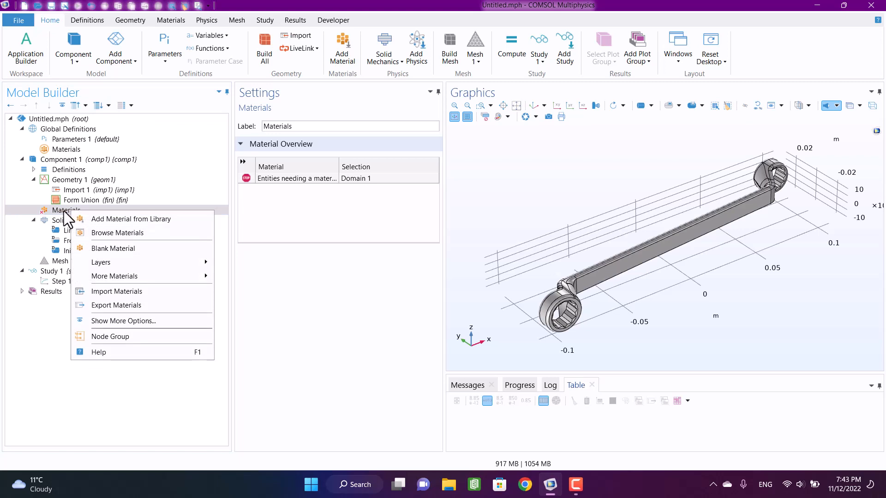
pyautogui.click(107, 220)
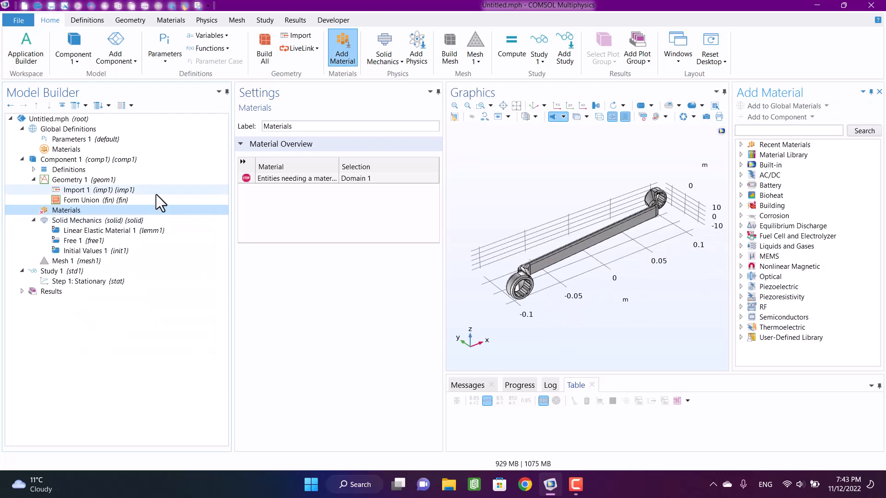
pyautogui.click(741, 145)
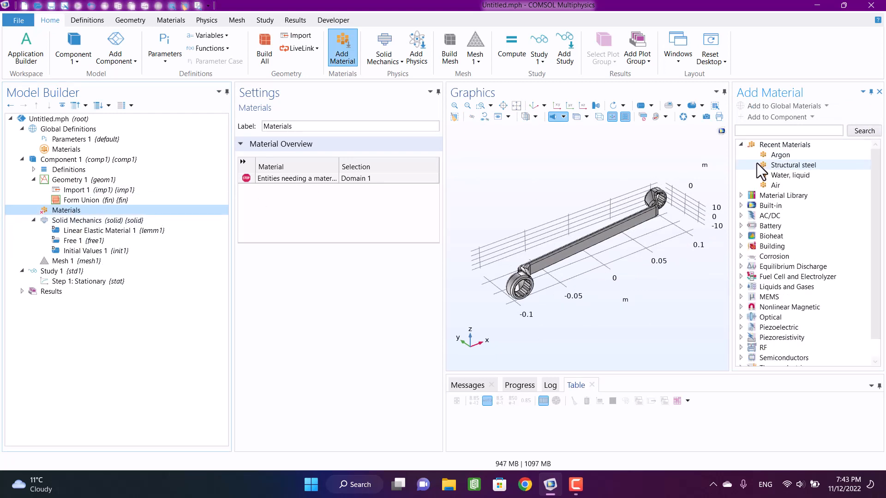
pyautogui.click(784, 168)
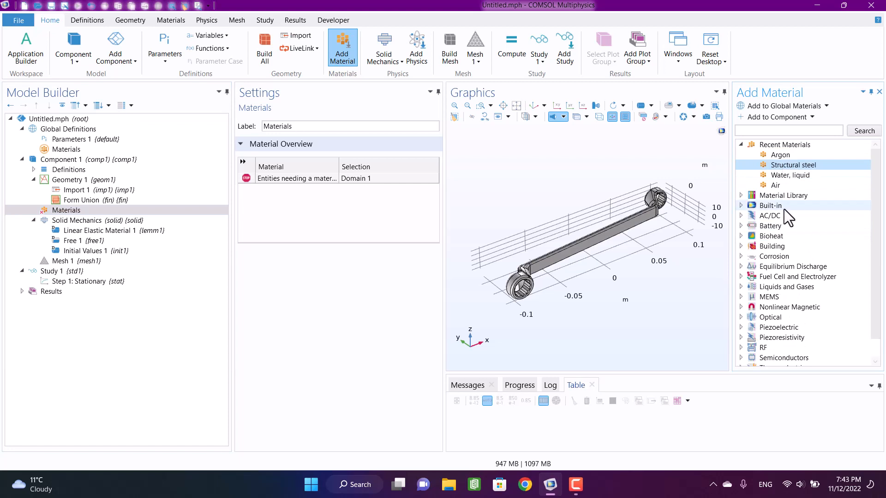
pyautogui.click(757, 120)
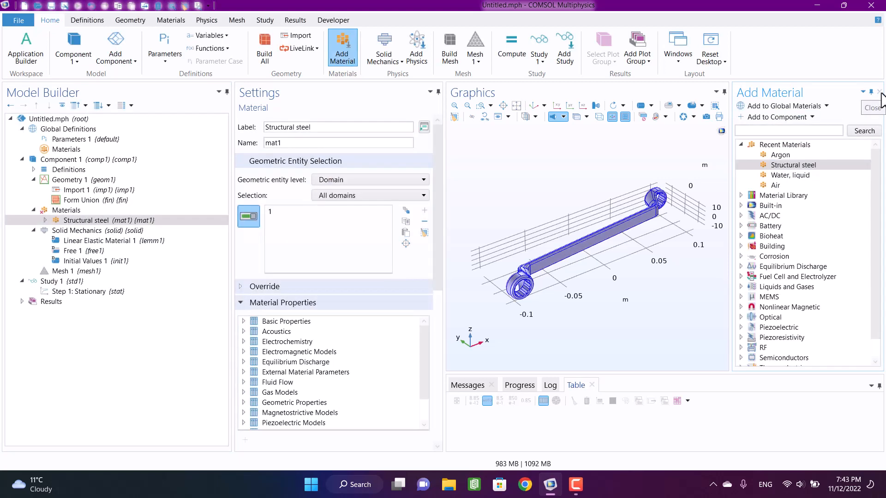
pyautogui.click(879, 92)
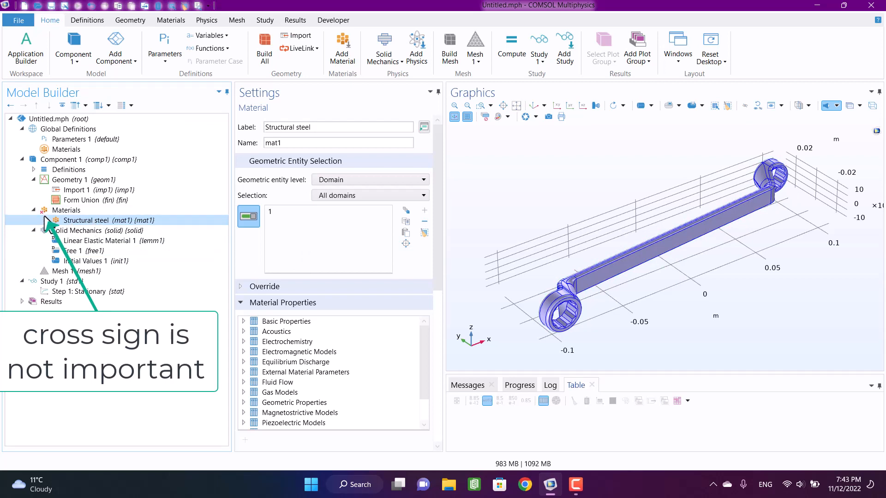
pyautogui.click(53, 212)
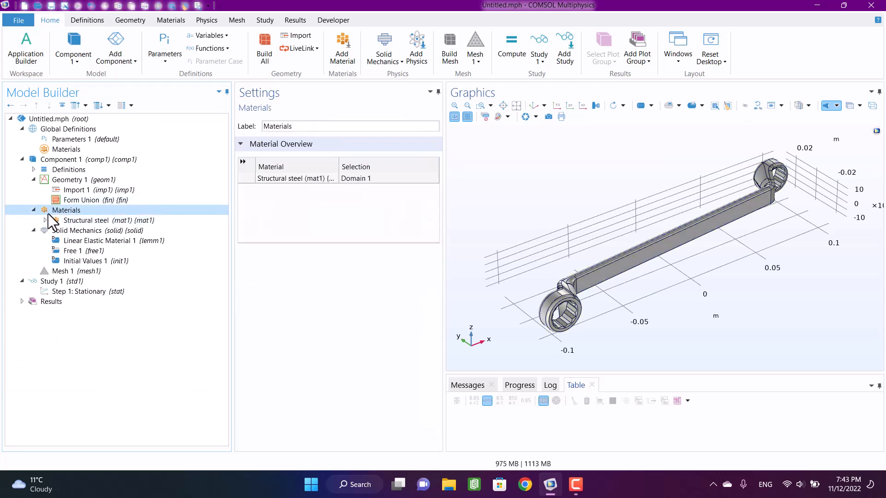
# - Add a Fixed Constraint to Solid Mechanics and assign it to the inner toothed faces of the ring at the wrench's negative-x end
pyautogui.click(79, 234)
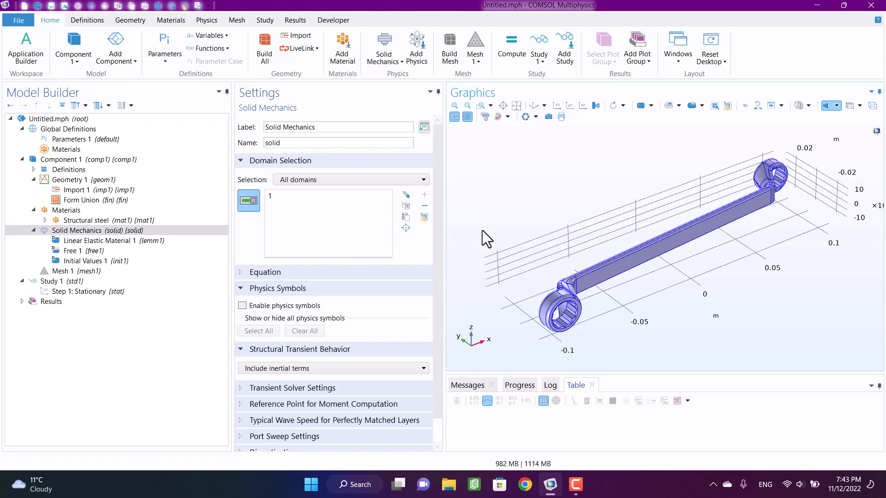
pyautogui.click(207, 20)
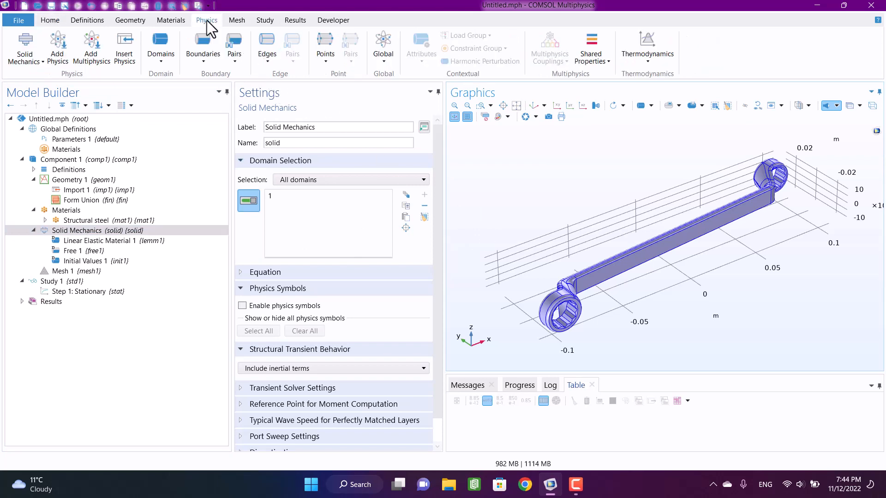
pyautogui.click(204, 51)
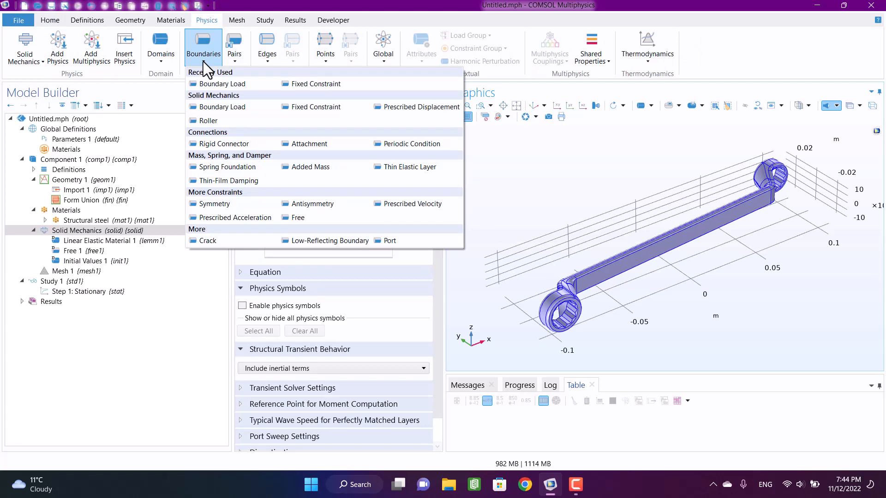
pyautogui.click(296, 84)
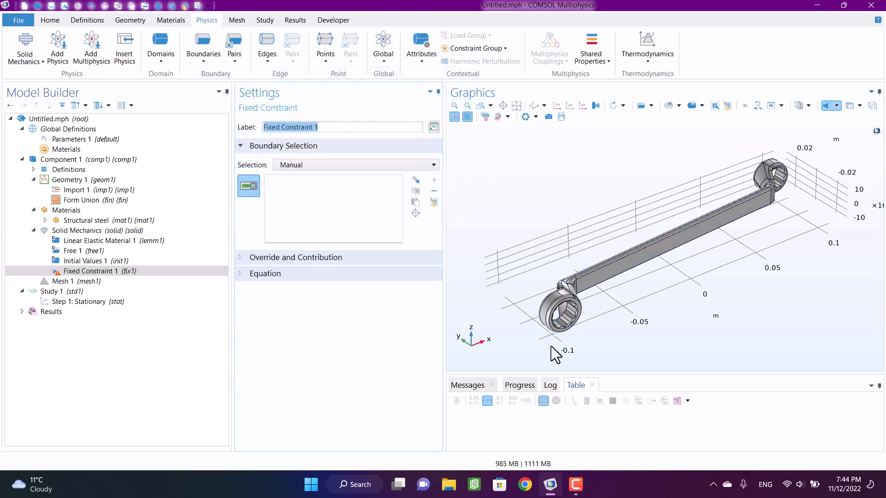
pyautogui.scroll(5, 556, 350)
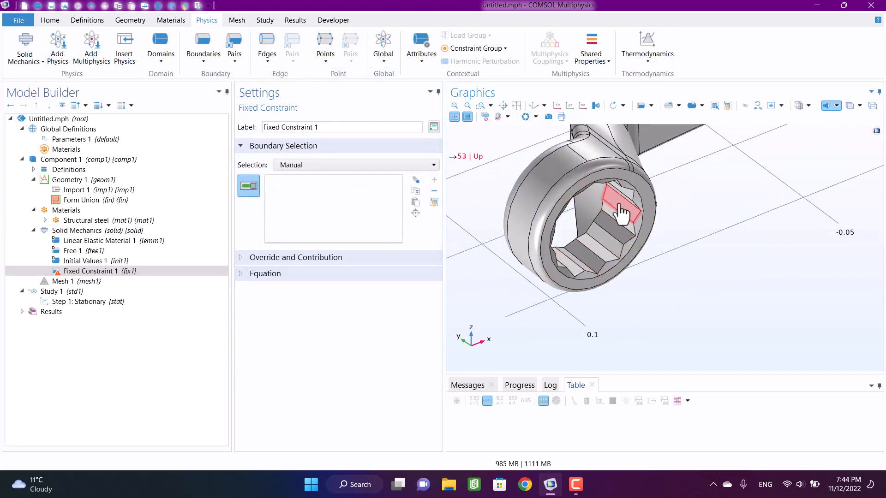
pyautogui.click(575, 254)
pyautogui.click(600, 261)
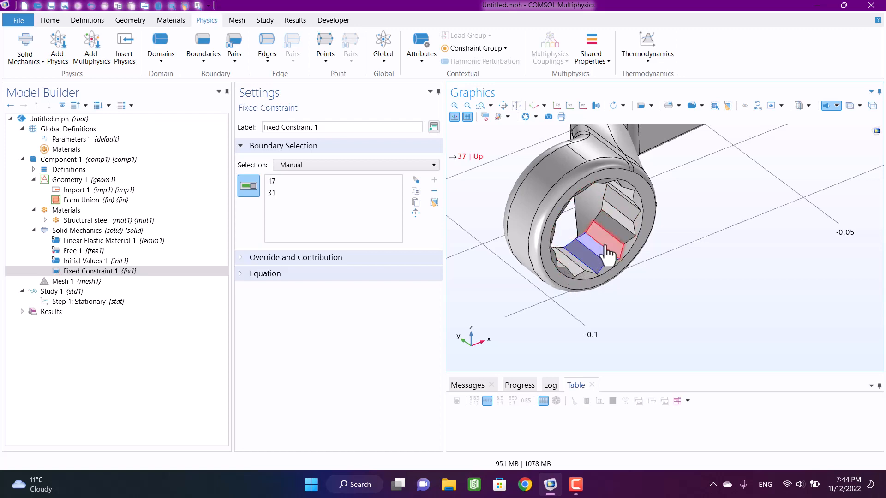
pyautogui.click(608, 253)
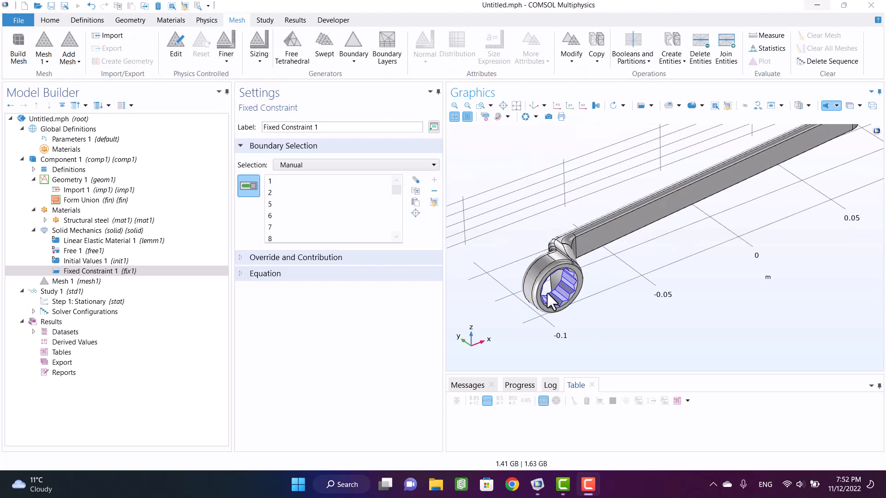
pyautogui.scroll(5, 534, 297)
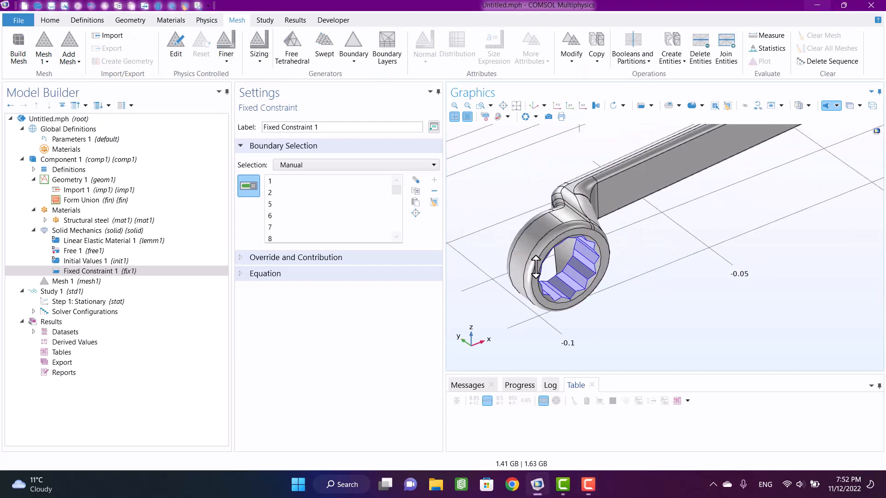
pyautogui.moveTo(534, 297); pyautogui.dragTo(530, 332, button='right')
pyautogui.moveTo(530, 332); pyautogui.dragTo(538, 307)
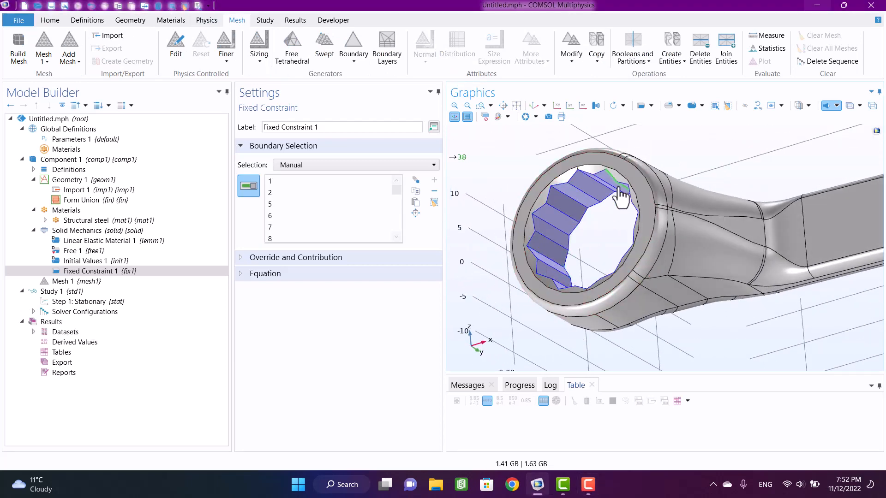
pyautogui.moveTo(534, 178); pyautogui.dragTo(652, 266)
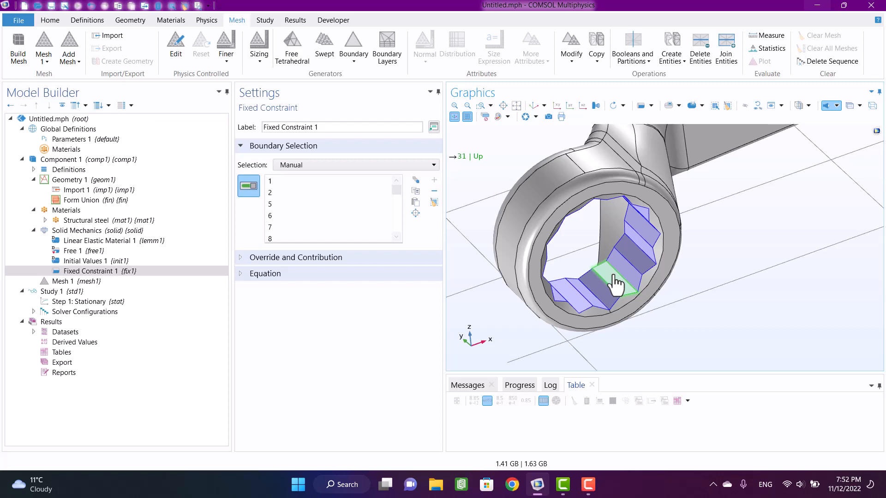
pyautogui.scroll(-5, 636, 270)
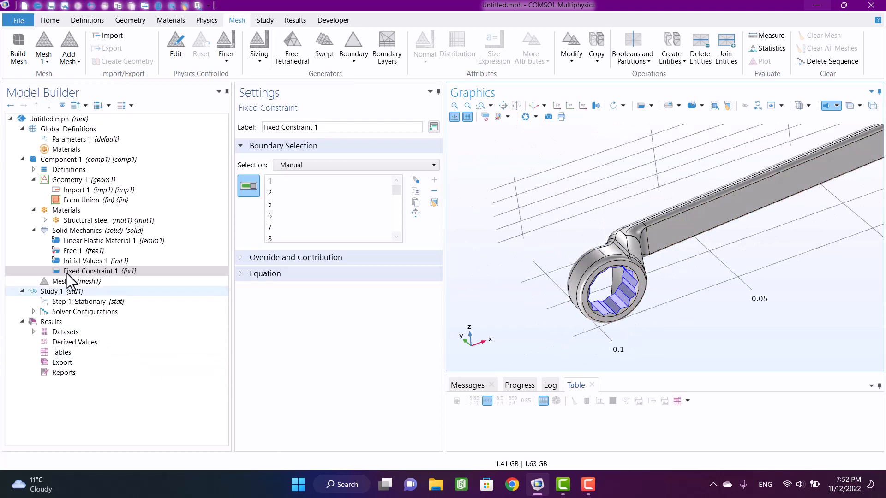
# - Add a Boundary Load to Solid Mechanics and assign it to faces 102 and 128 on the outer neck of the positive-x ring
pyautogui.click(81, 230)
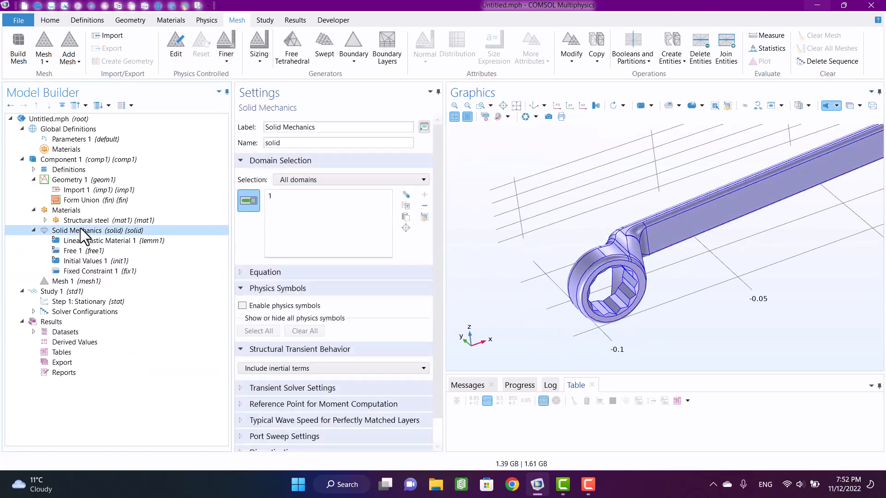
pyautogui.rightClick(81, 228)
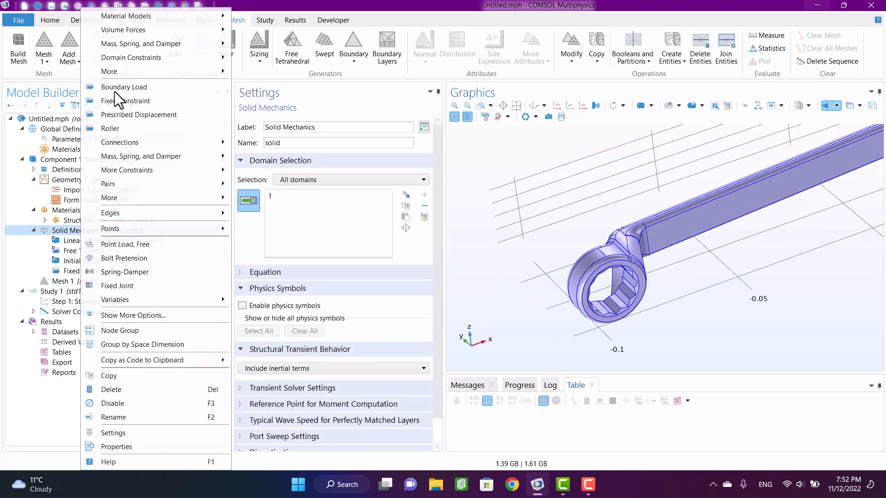
pyautogui.click(115, 92)
pyautogui.moveTo(525, 193); pyautogui.dragTo(523, 283, button='middle')
pyautogui.moveTo(647, 232); pyautogui.dragTo(583, 357, button='right')
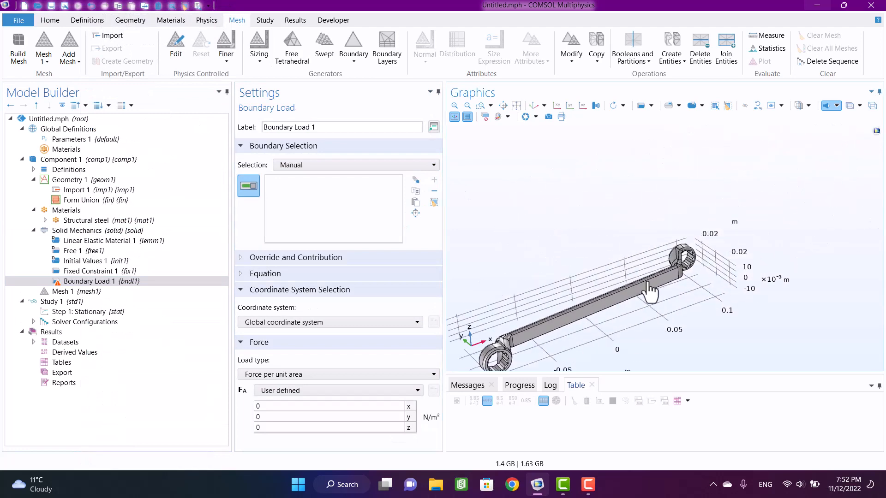
pyautogui.moveTo(656, 252); pyautogui.dragTo(661, 108, button='middle')
pyautogui.moveTo(687, 230); pyautogui.dragTo(687, 252)
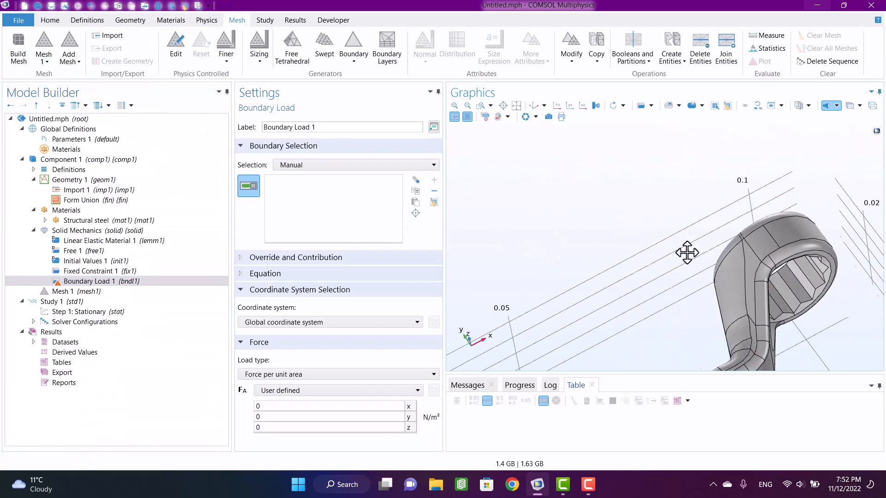
pyautogui.click(762, 244)
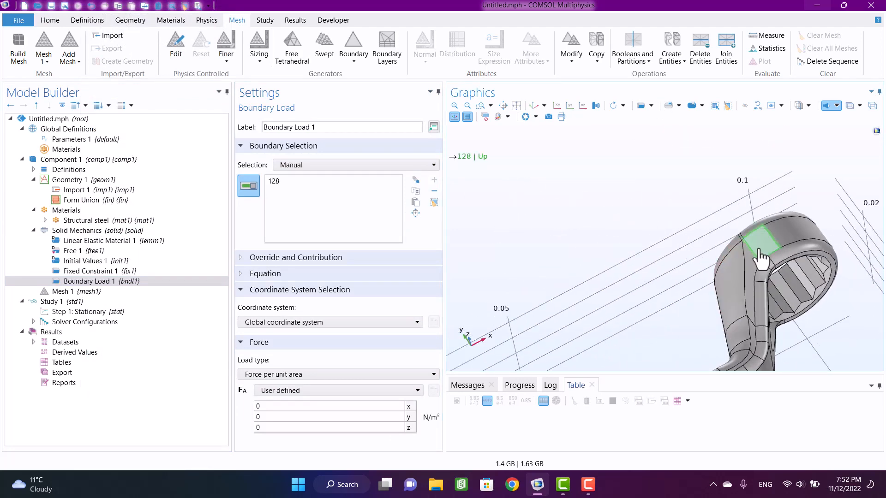
pyautogui.click(755, 259)
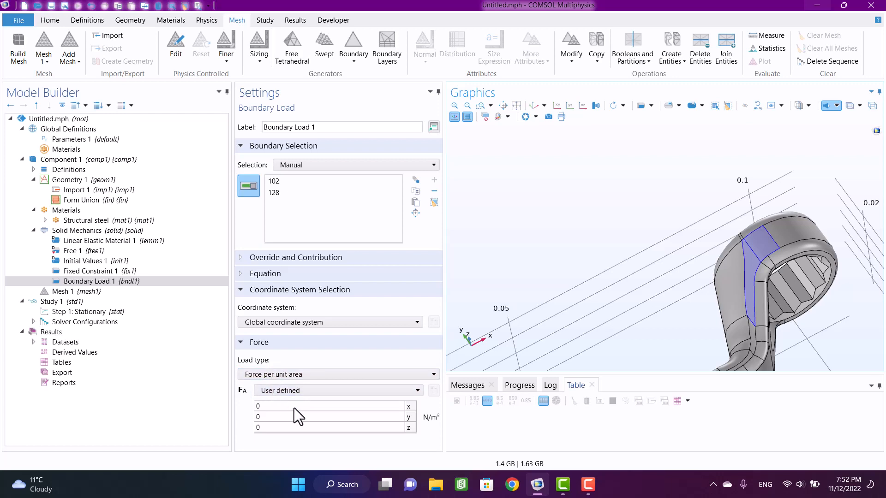
# - Change the boundary load's type to Total force and set its z component to -200 N
pyautogui.moveTo(449, 351); pyautogui.dragTo(480, 336)
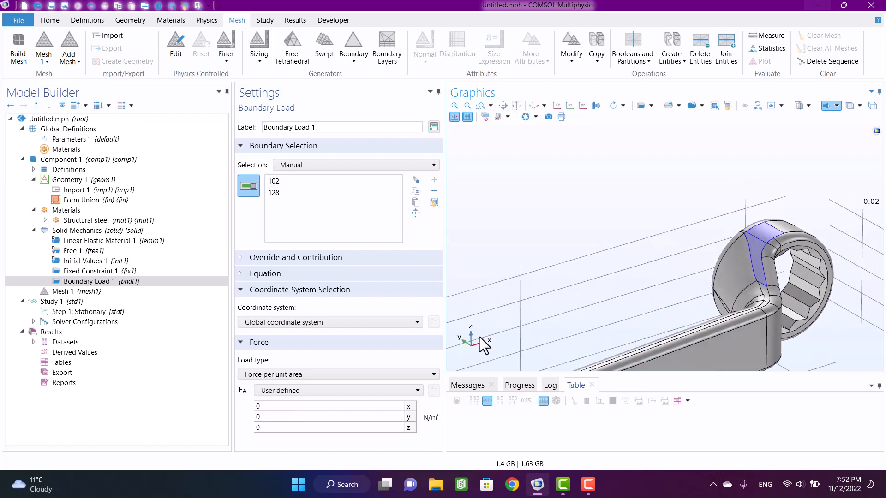
pyautogui.click(256, 373)
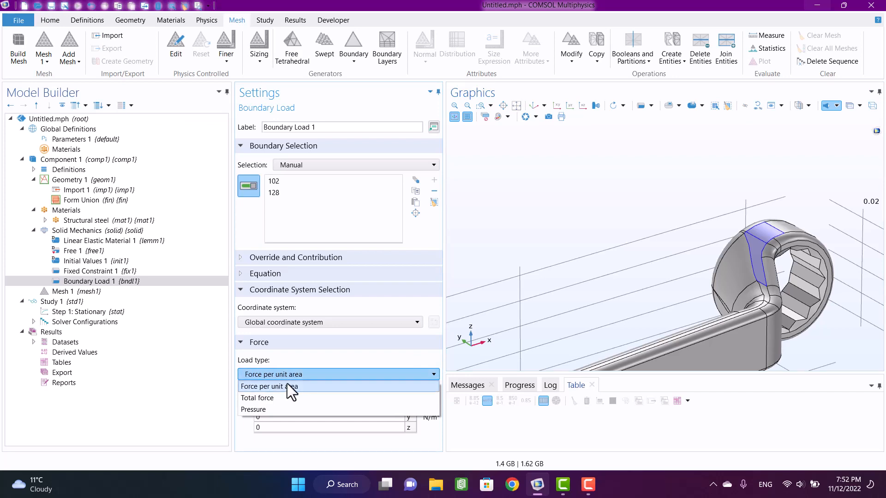
pyautogui.click(257, 397)
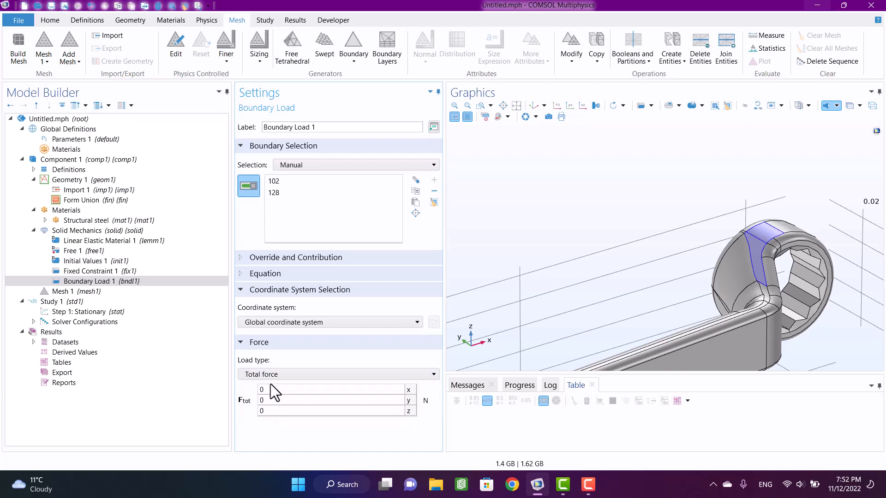
pyautogui.click(273, 408)
pyautogui.write('-200')
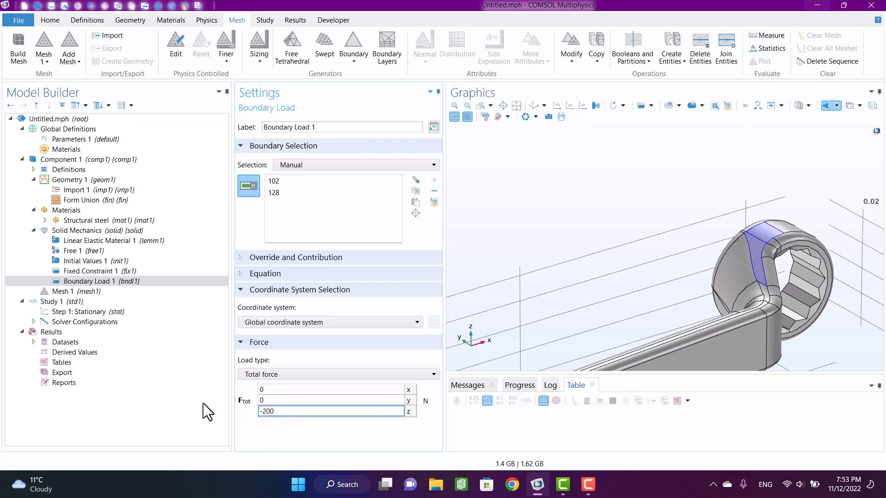
pyautogui.click(203, 403)
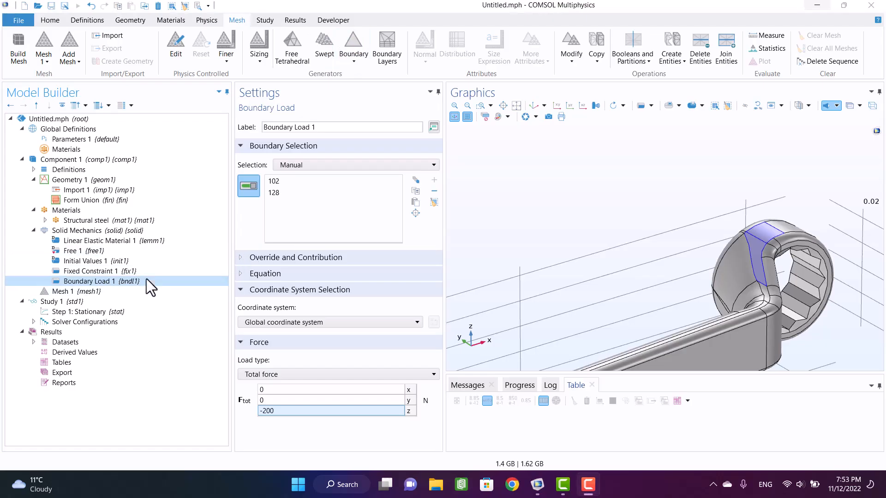
# - Build the physics-controlled mesh and read the information entry on its short edges
pyautogui.click(54, 292)
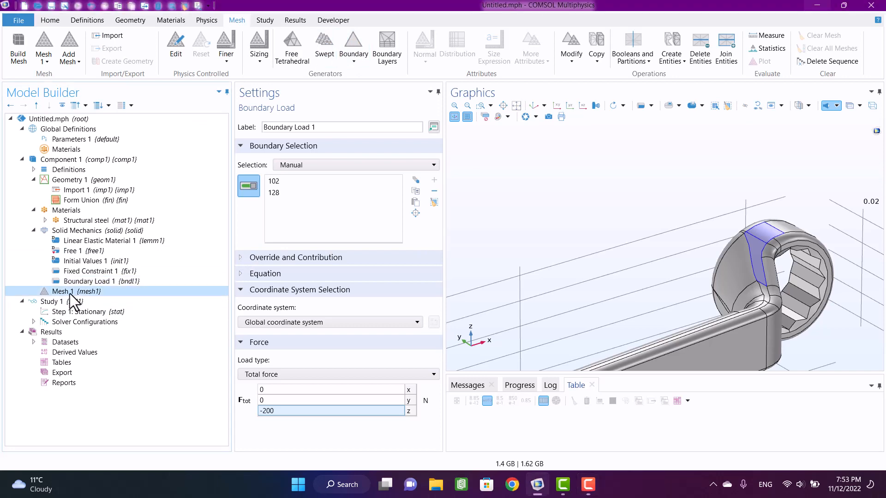
pyautogui.click(261, 120)
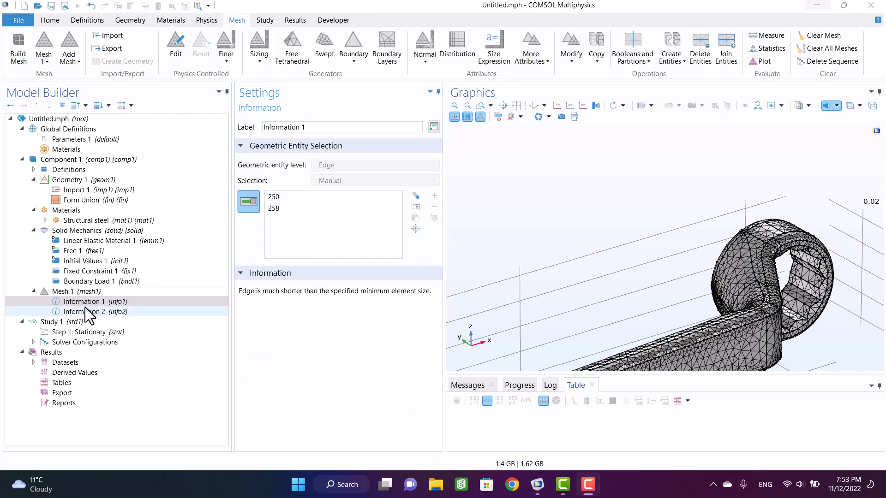
pyautogui.moveTo(239, 291); pyautogui.dragTo(350, 294)
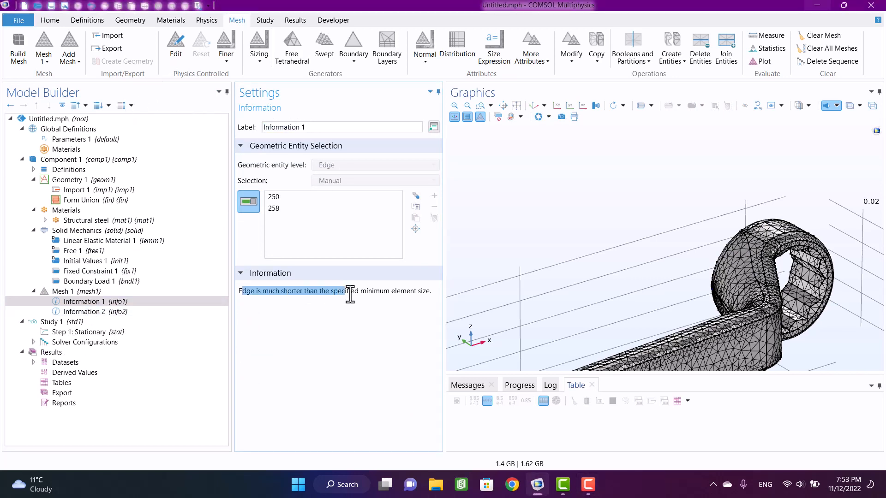
pyautogui.click(351, 291)
# - Locate edge 250 from the mesh information and examine the mesh around it on the ring's neck
pyautogui.click(284, 200)
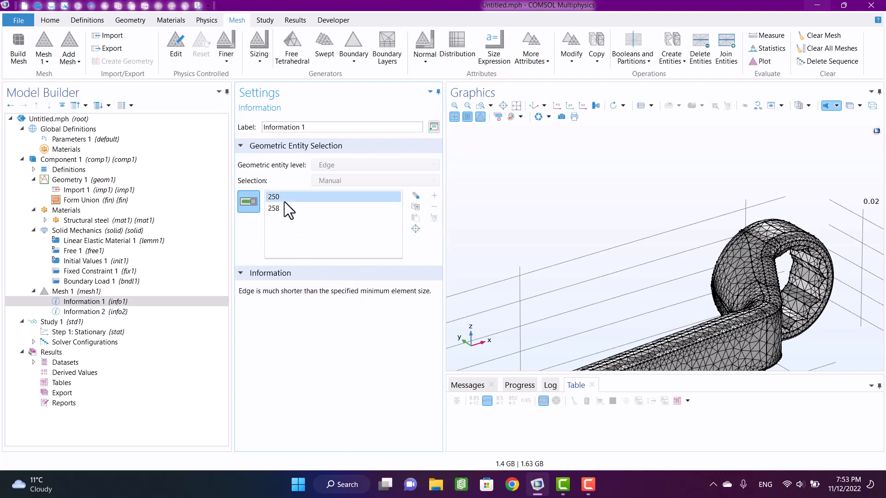
pyautogui.moveTo(562, 231); pyautogui.dragTo(696, 248)
pyautogui.scroll(10, 721, 300)
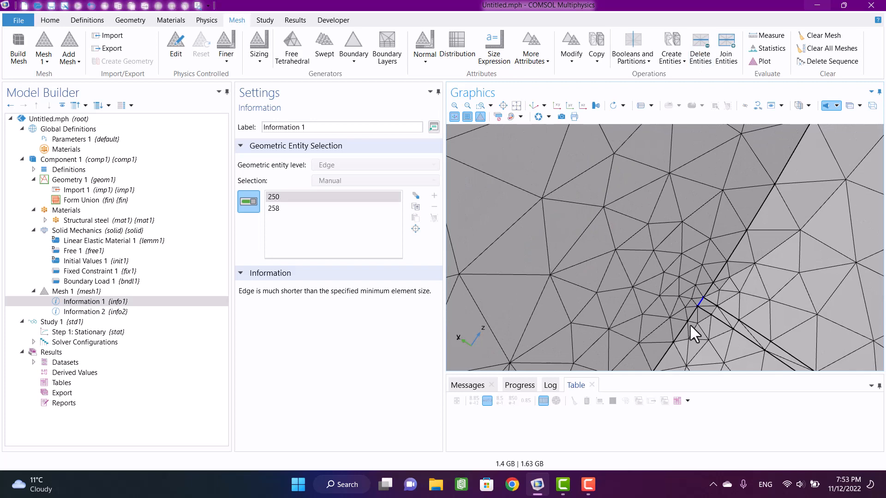
pyautogui.scroll(-3, 694, 341)
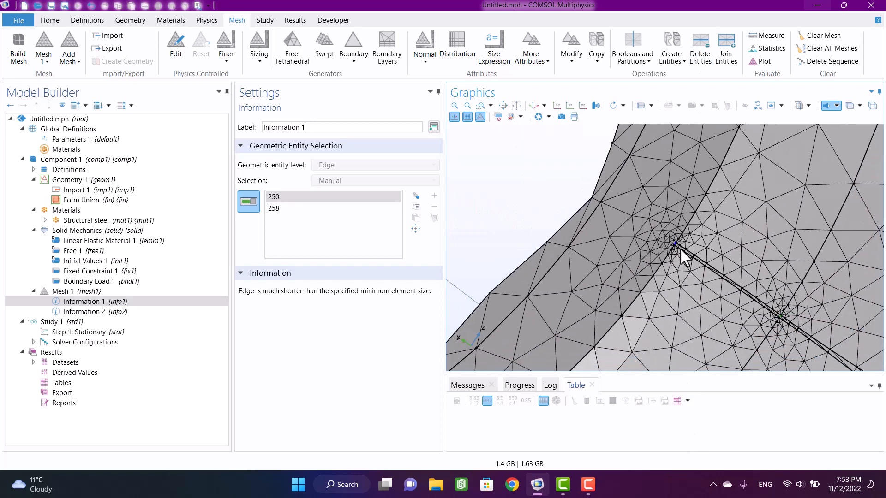
pyautogui.scroll(3, 750, 302)
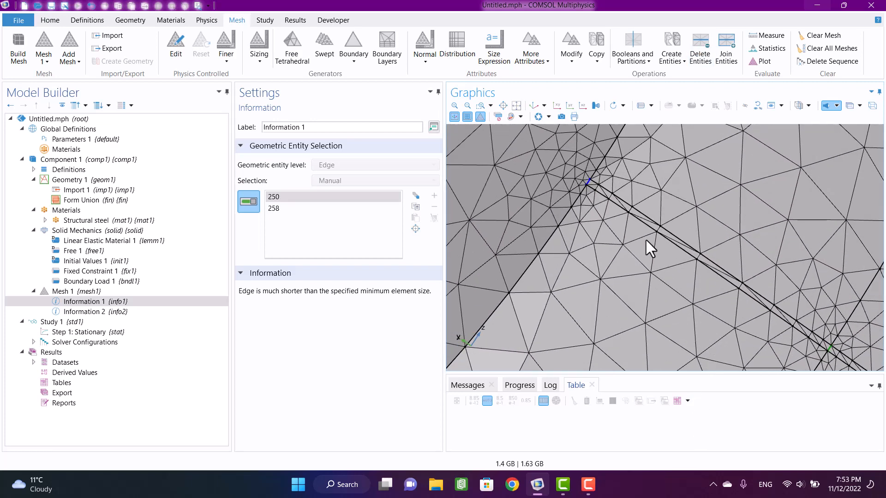
pyautogui.moveTo(645, 232); pyautogui.dragTo(632, 438, button='middle')
pyautogui.moveTo(633, 271); pyautogui.dragTo(629, 350, button='middle')
pyautogui.moveTo(628, 331); pyautogui.dragTo(588, 276, button='right')
pyautogui.scroll(2, 580, 213)
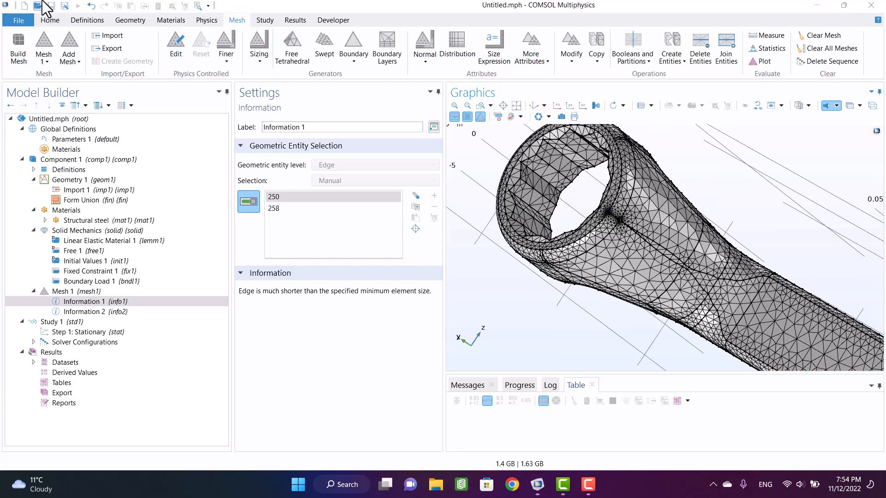
# - Merge faces 88, 89, 92, 104 and 105 on the positive-x ring's neck with a Form Composite Faces virtual operation and build the geometry
pyautogui.click(124, 20)
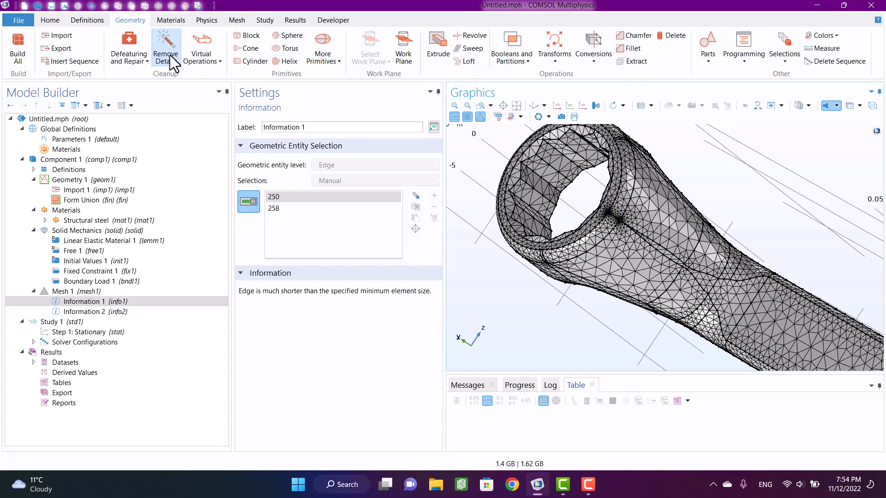
pyautogui.click(194, 41)
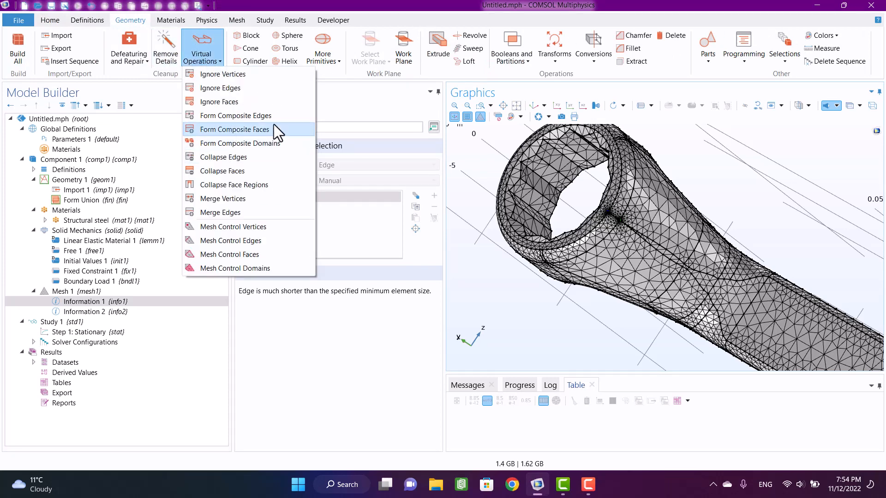
pyautogui.click(253, 130)
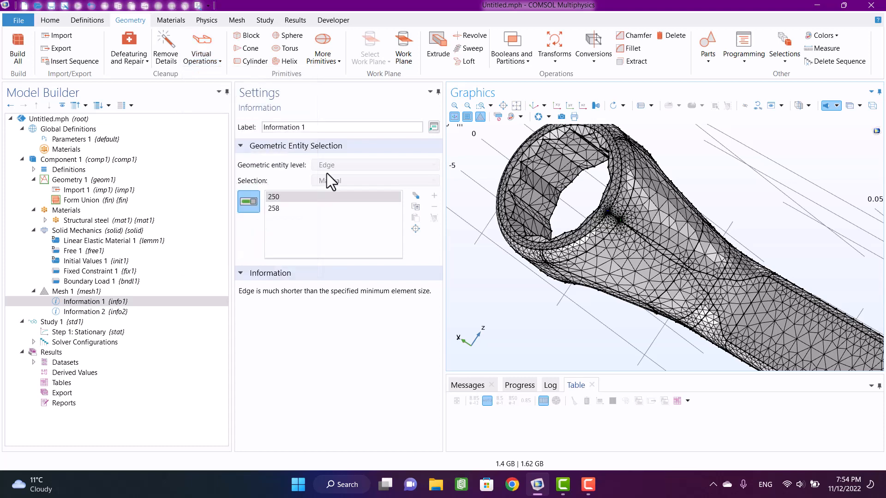
pyautogui.scroll(10, 624, 231)
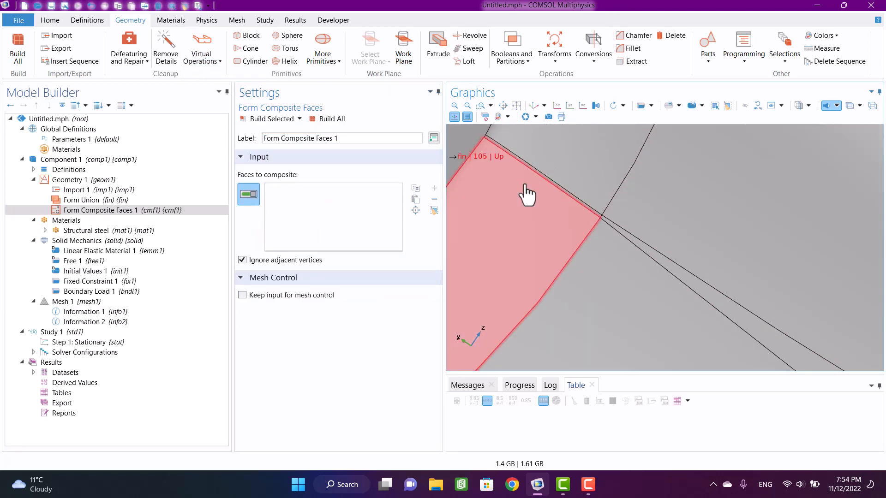
pyautogui.click(533, 179)
pyautogui.click(537, 198)
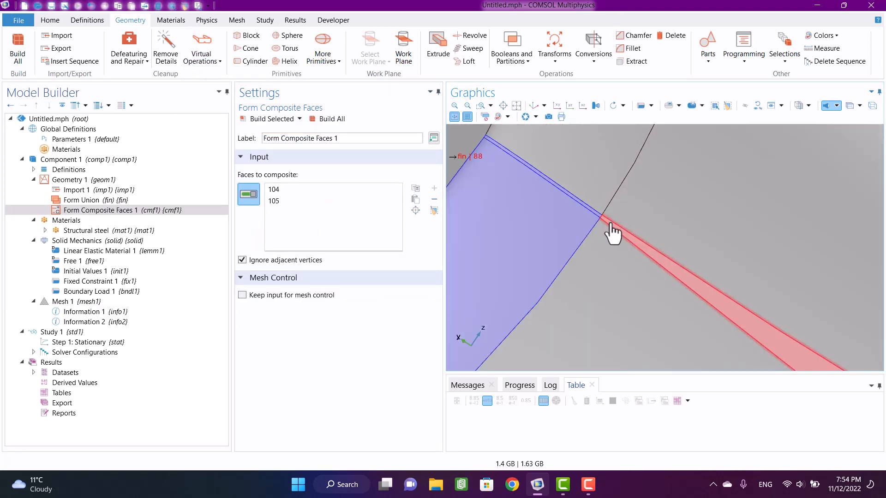
pyautogui.click(611, 224)
pyautogui.click(601, 254)
pyautogui.moveTo(637, 202); pyautogui.dragTo(594, 386, button='middle')
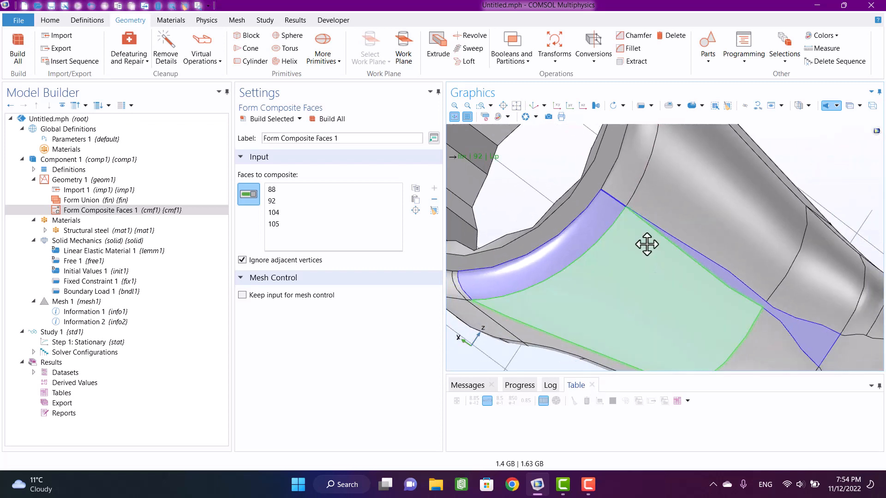
pyautogui.moveTo(646, 245); pyautogui.dragTo(547, 153, button='right')
pyautogui.click(679, 257)
pyautogui.scroll(-5, 662, 248)
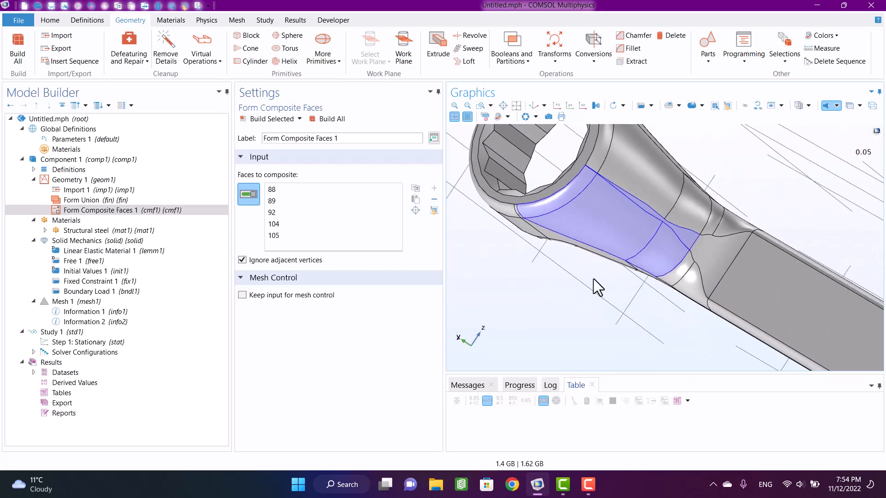
pyautogui.click(333, 120)
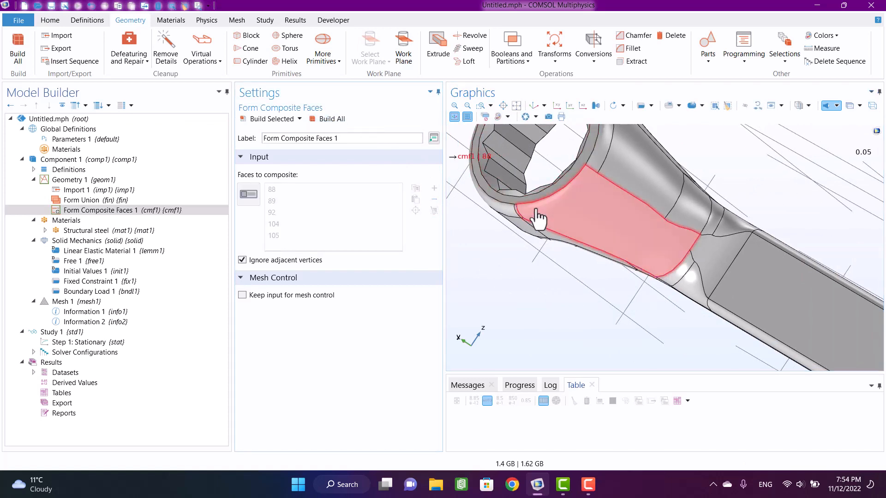
# - Add the adjacent sliver face 124 to the composite faces input and rebuild the geometry
pyautogui.moveTo(599, 250); pyautogui.dragTo(610, 269)
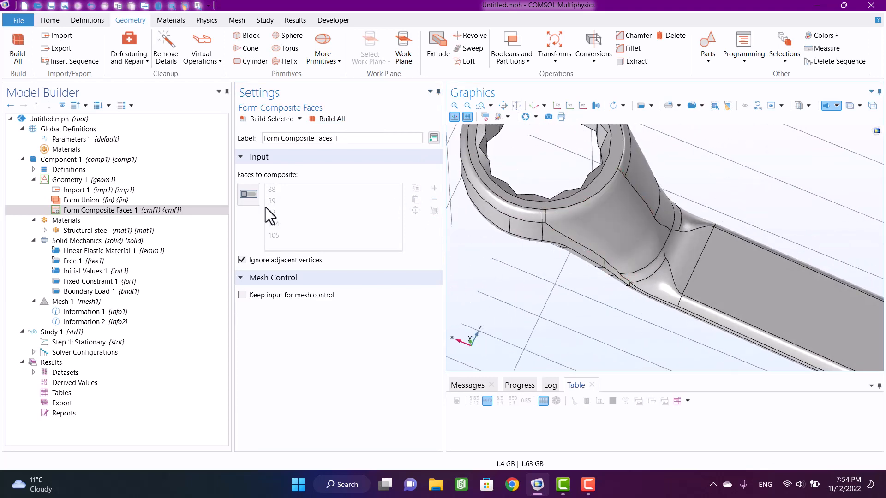
pyautogui.click(248, 194)
pyautogui.moveTo(589, 217); pyautogui.dragTo(560, 234)
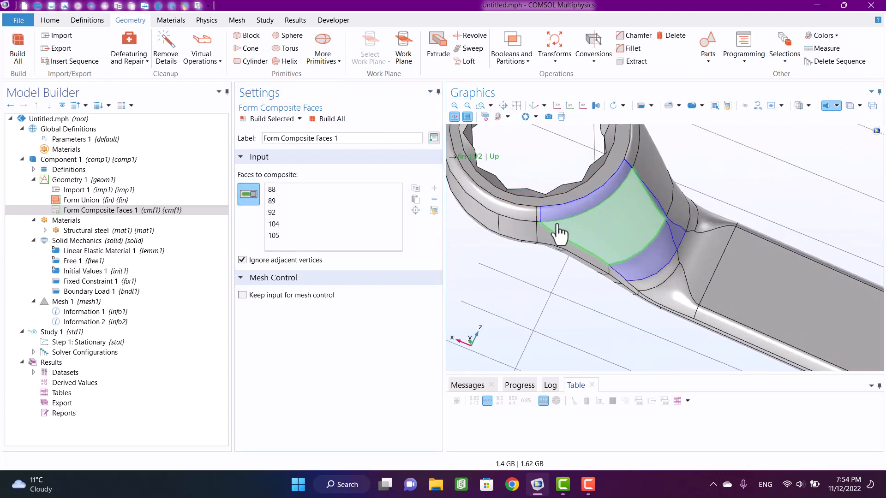
pyautogui.scroll(3, 559, 234)
pyautogui.click(509, 199)
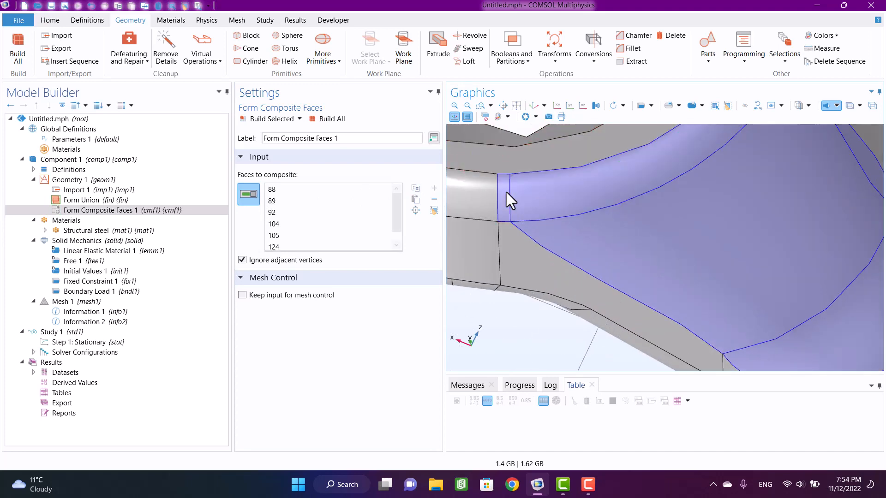
pyautogui.click(320, 121)
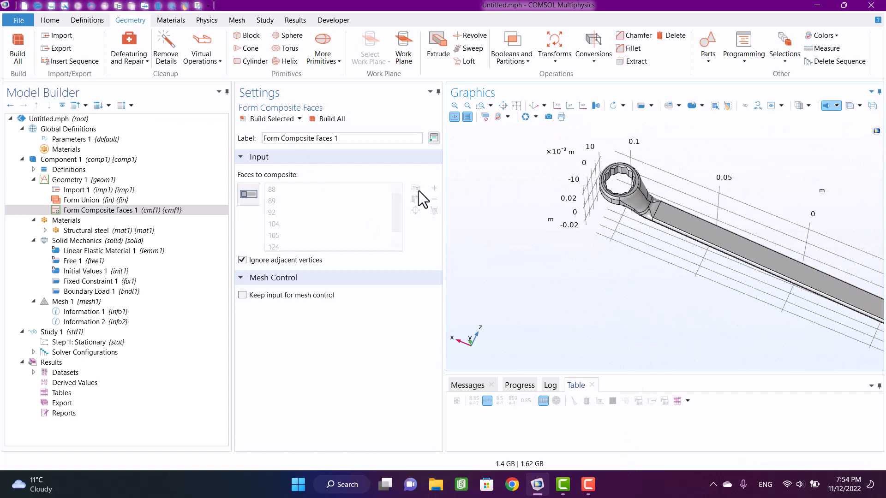
# - Rebuild the mesh on the modified geometry and bring the flagged face 28 at the negative-x ring into view
pyautogui.click(63, 303)
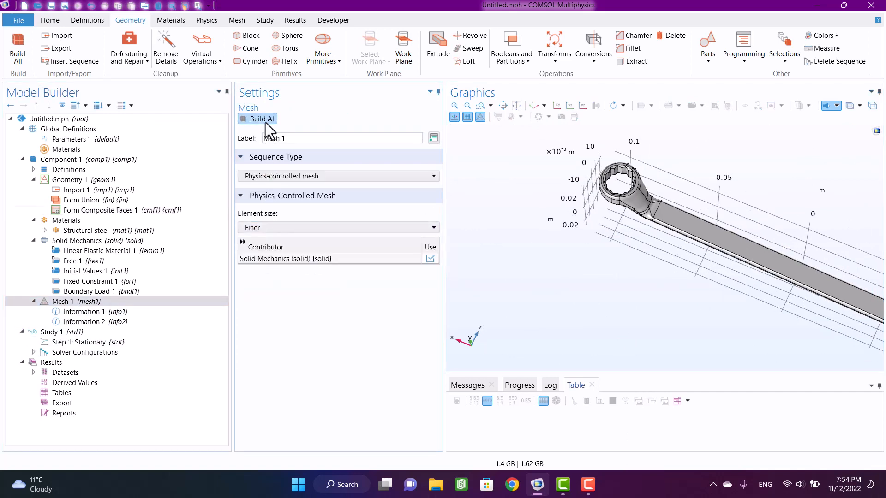
pyautogui.click(263, 119)
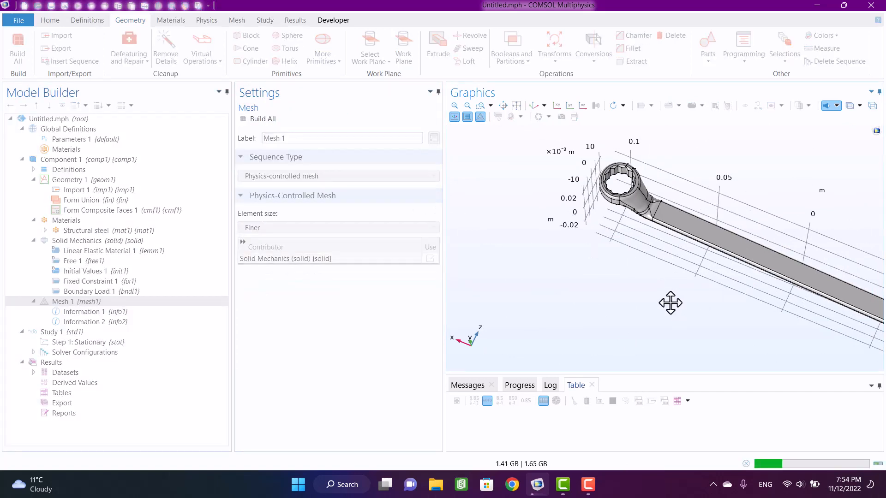
pyautogui.moveTo(670, 303); pyautogui.dragTo(609, 269, button='right')
pyautogui.moveTo(722, 306); pyautogui.dragTo(651, 290, button='right')
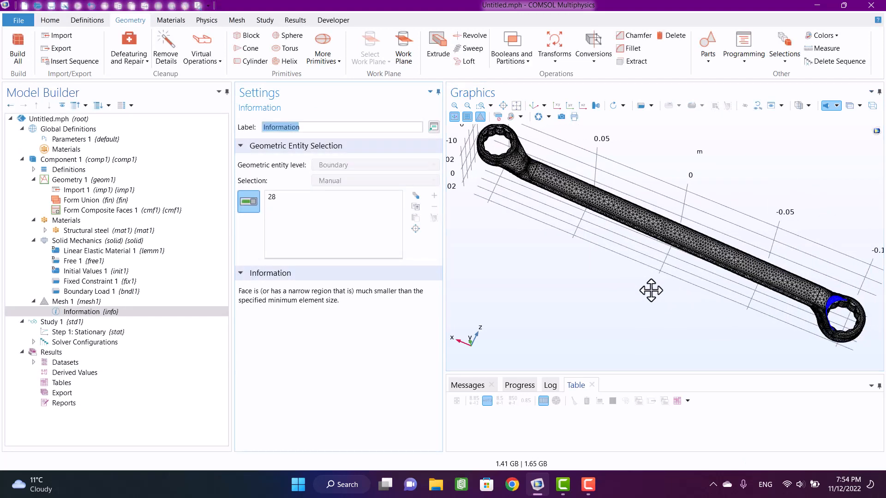
pyautogui.moveTo(672, 279); pyautogui.dragTo(498, 251, button='right')
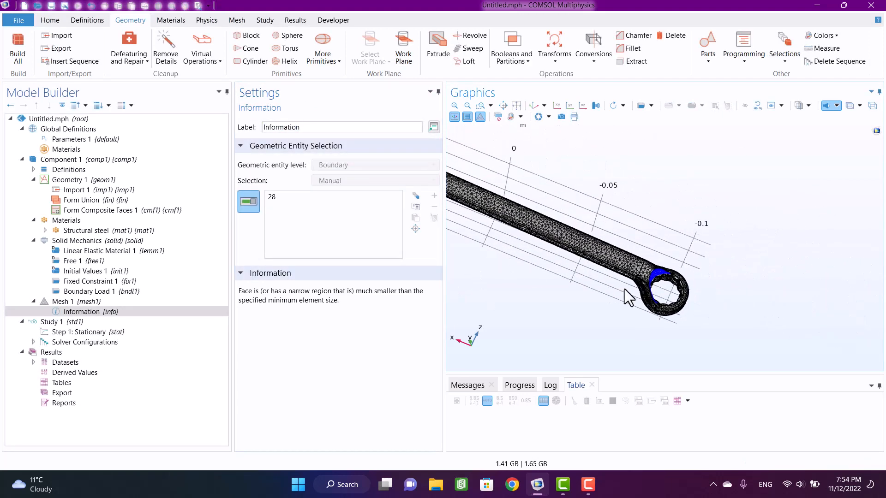
# - Add a second Form Composite Faces operation and select faces 26, 28 and 33 on the negative-x ring's neck
pyautogui.moveTo(621, 268); pyautogui.dragTo(609, 130, button='middle')
pyautogui.moveTo(574, 273); pyautogui.dragTo(485, 263, button='right')
pyautogui.moveTo(735, 188); pyautogui.dragTo(616, 175)
pyautogui.moveTo(615, 266); pyautogui.dragTo(597, 222, button='right')
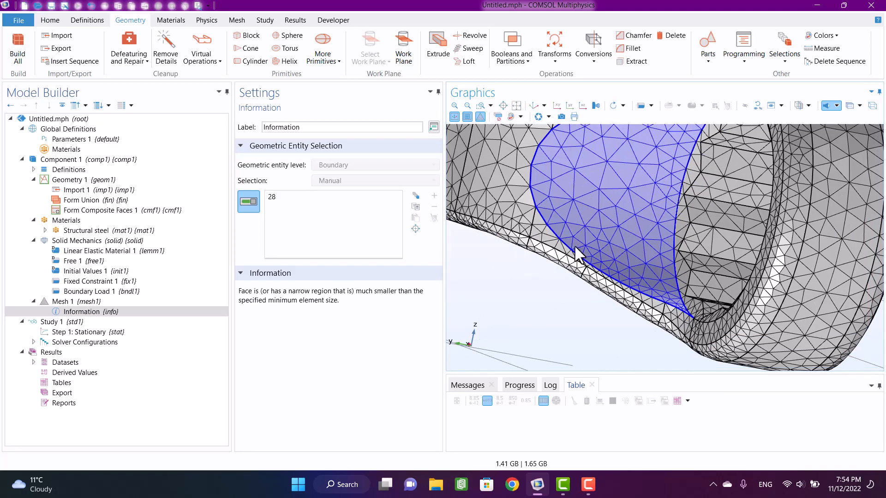
pyautogui.scroll(-5, 579, 256)
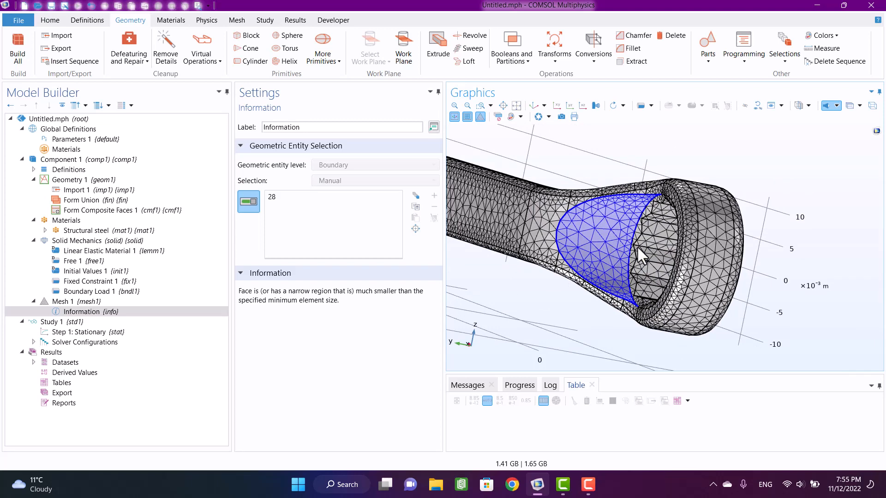
pyautogui.click(200, 59)
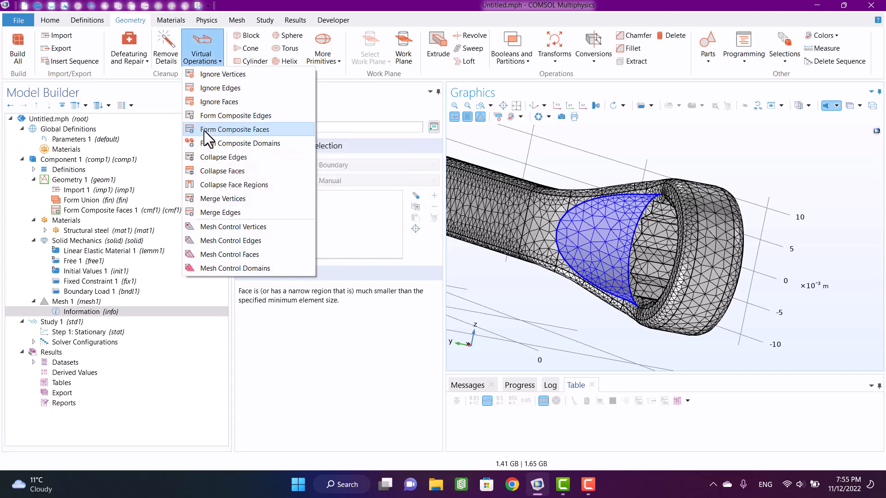
pyautogui.click(223, 131)
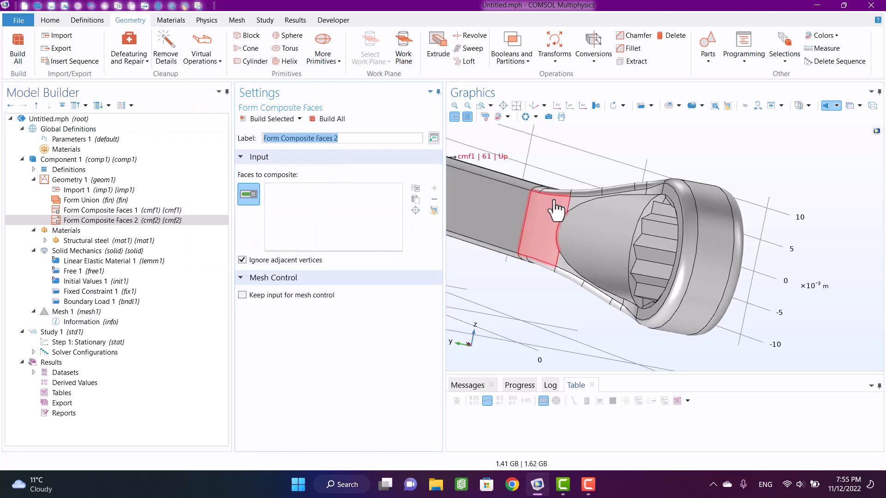
pyautogui.scroll(5, 599, 192)
pyautogui.click(619, 341)
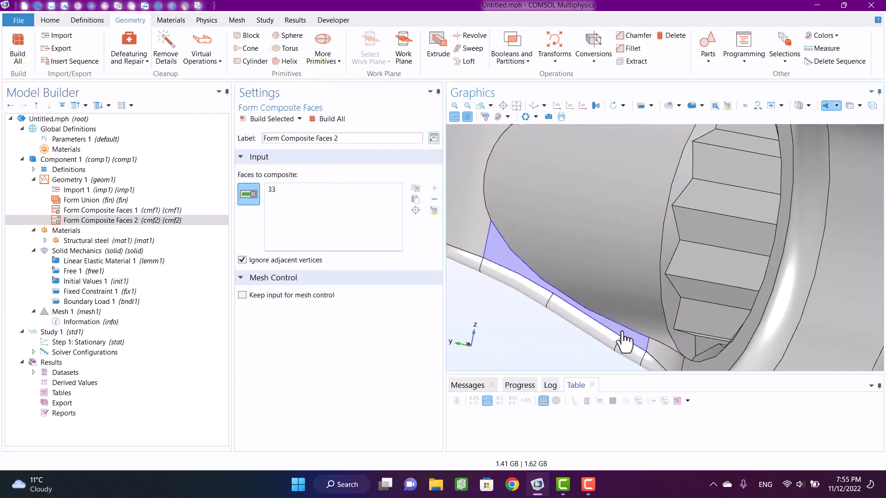
pyautogui.click(652, 351)
pyautogui.click(600, 224)
pyautogui.scroll(-5, 581, 249)
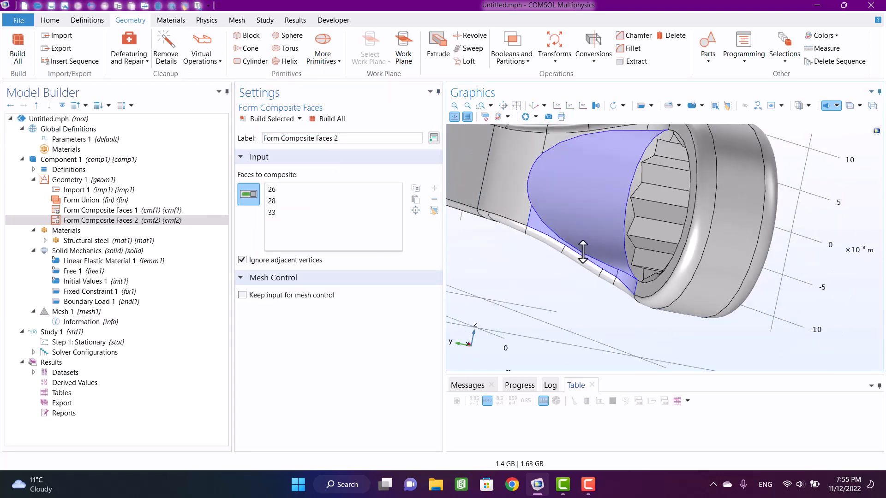
# - Add the upper neck faces 35, 40 and 48 beside the curved recess to the composite faces input
pyautogui.scroll(3, 588, 147)
pyautogui.click(562, 158)
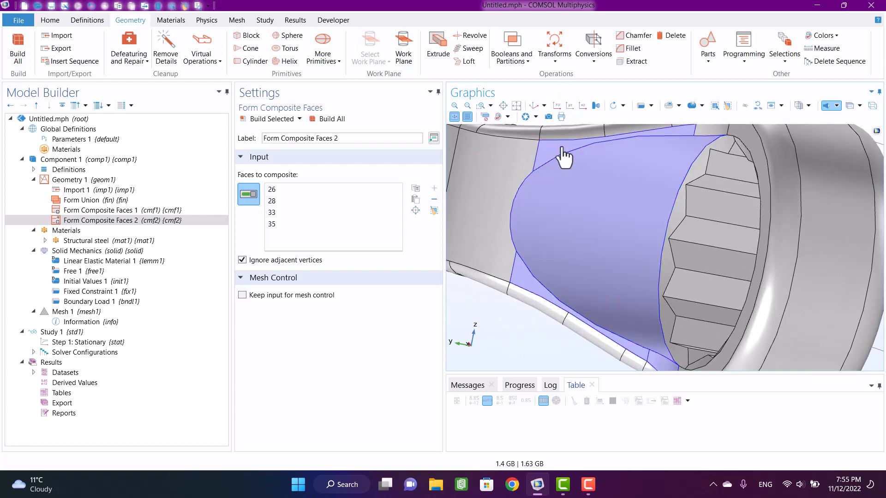
pyautogui.click(580, 147)
pyautogui.click(624, 138)
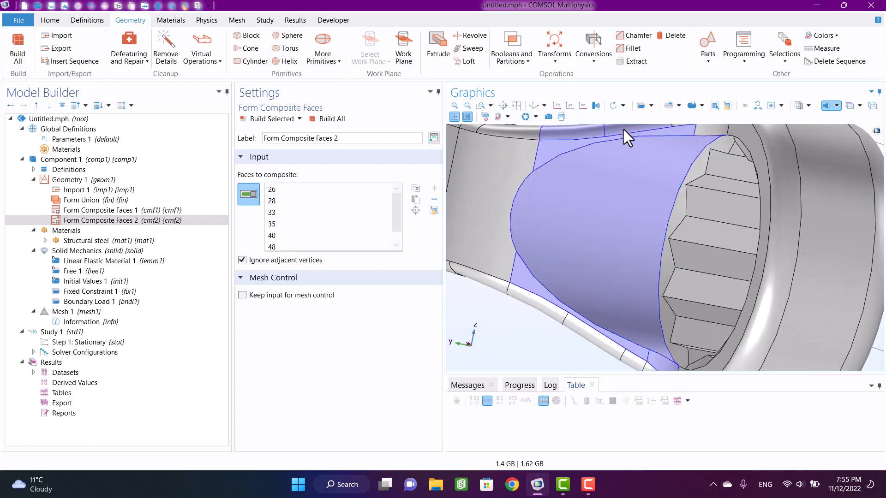
# - Add the remaining neck transition faces, including 29, 34, 39 and 47, to the composite faces input and build the geometry
pyautogui.scroll(-1, 572, 255)
pyautogui.scroll(-2, 572, 255)
pyautogui.click(549, 285)
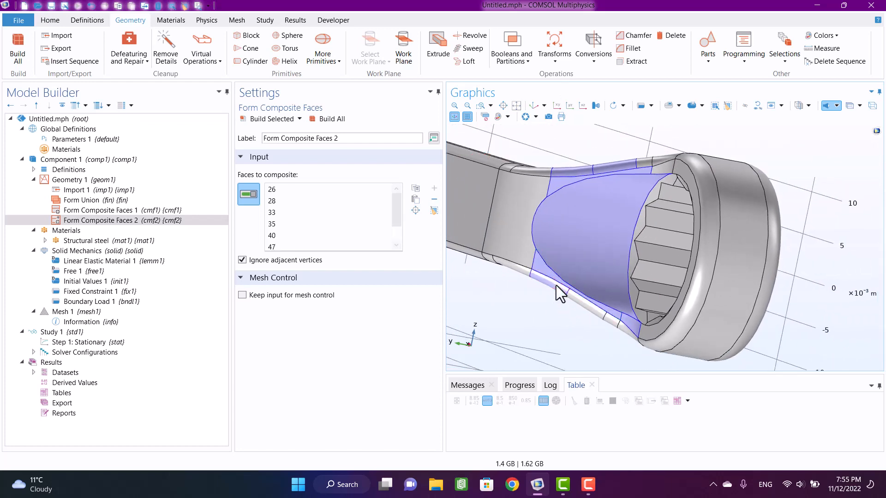
pyautogui.click(582, 306)
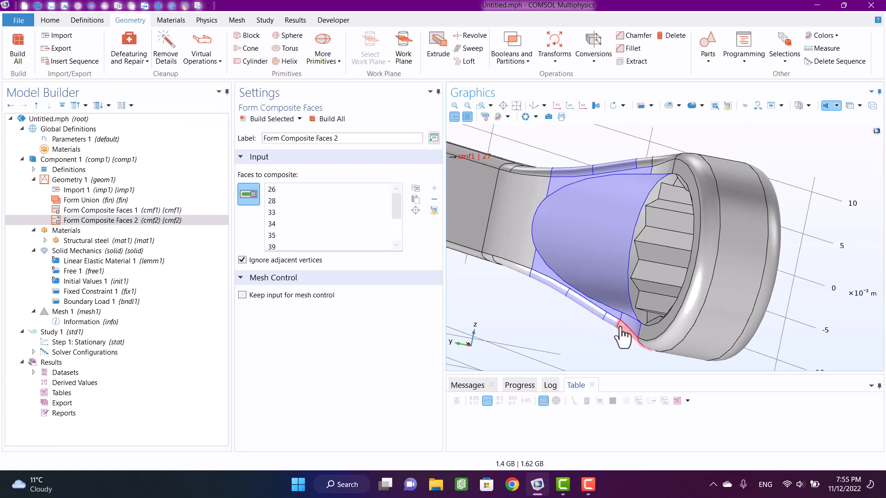
pyautogui.click(620, 326)
pyautogui.click(623, 333)
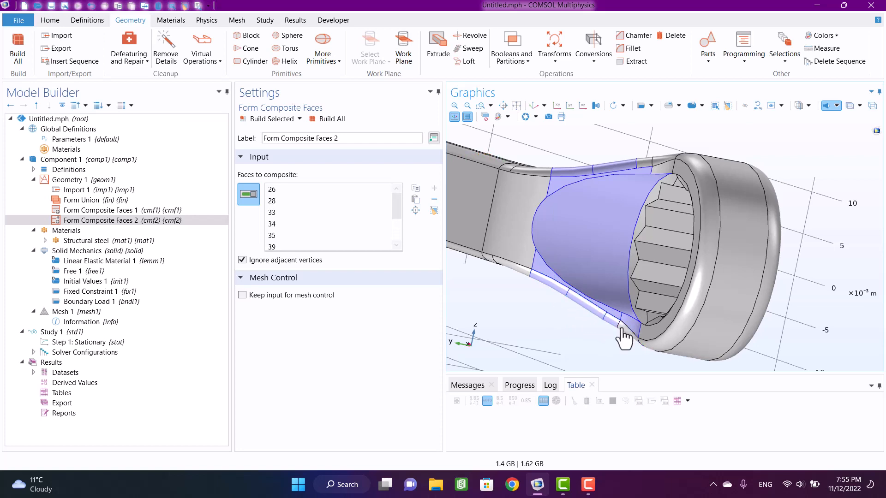
pyautogui.click(664, 183)
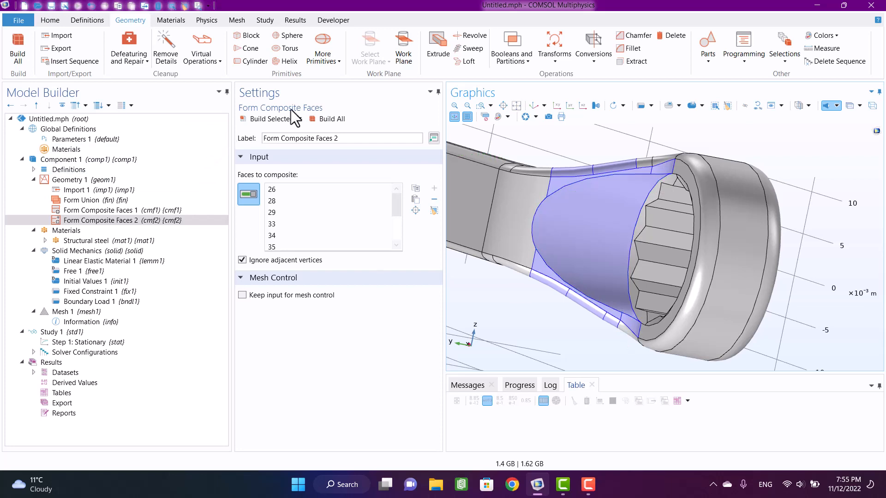
pyautogui.click(325, 119)
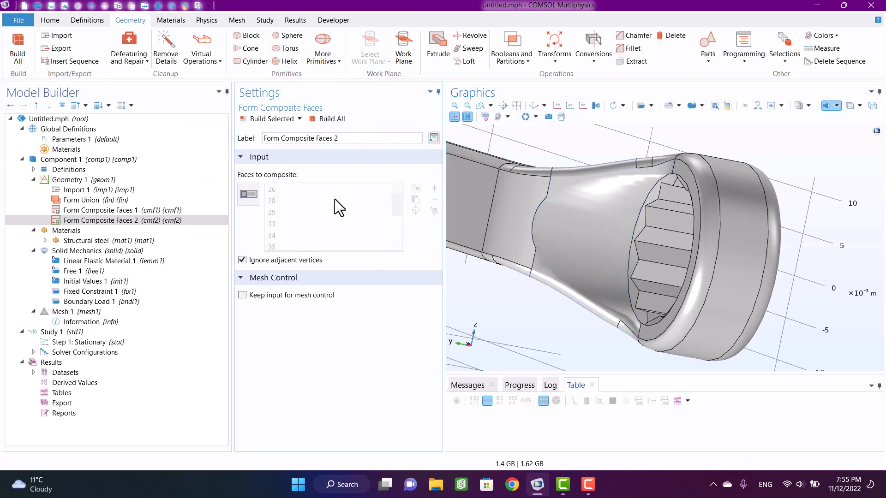
# - Rebuild the Finer physics-controlled mesh and inspect it around the negative-x ring and its neck
pyautogui.click(74, 312)
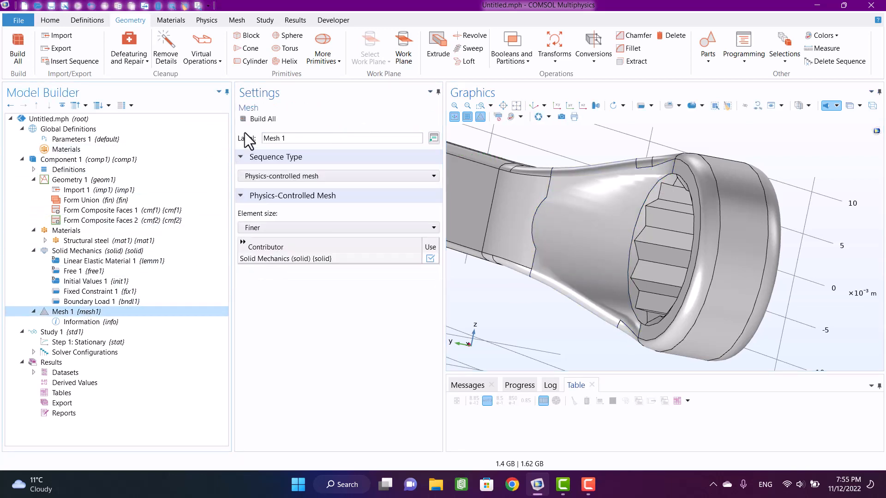
pyautogui.click(255, 120)
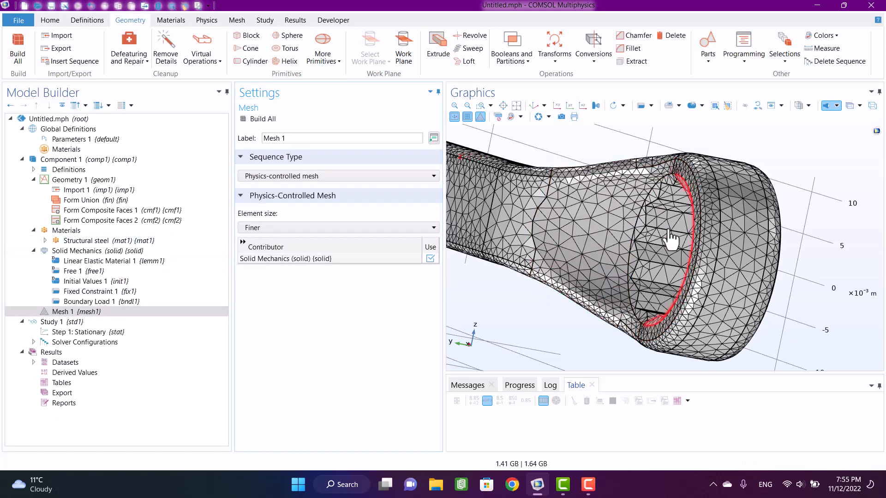
pyautogui.moveTo(544, 283); pyautogui.dragTo(604, 316)
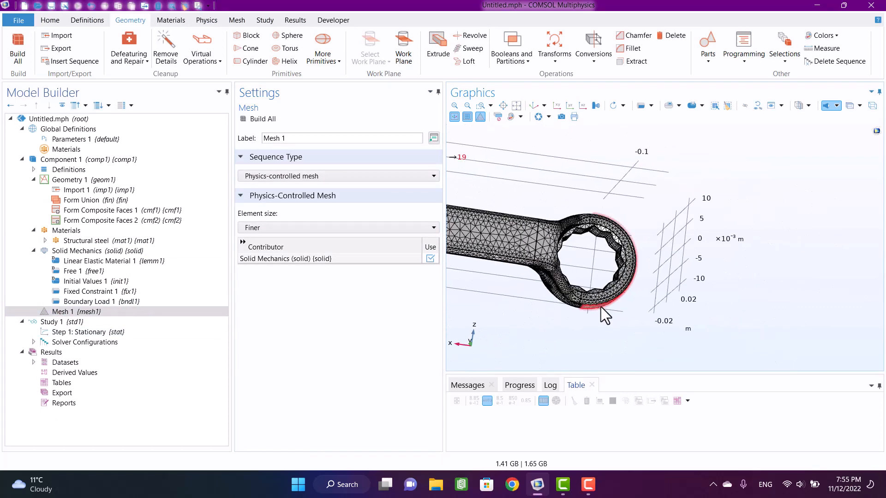
pyautogui.click(557, 106)
pyautogui.moveTo(629, 306); pyautogui.dragTo(635, 239)
pyautogui.moveTo(542, 298); pyautogui.dragTo(632, 282, button='right')
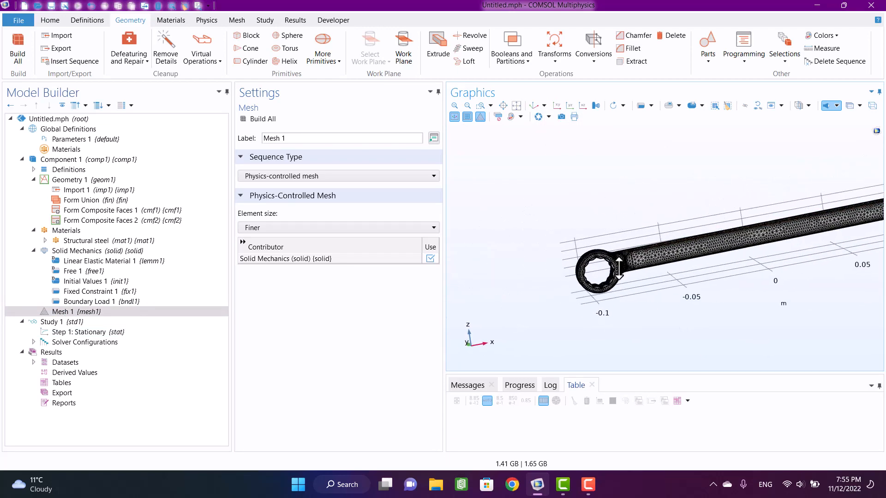
pyautogui.moveTo(618, 269); pyautogui.dragTo(635, 210, button='middle')
pyautogui.scroll(-10, 634, 210)
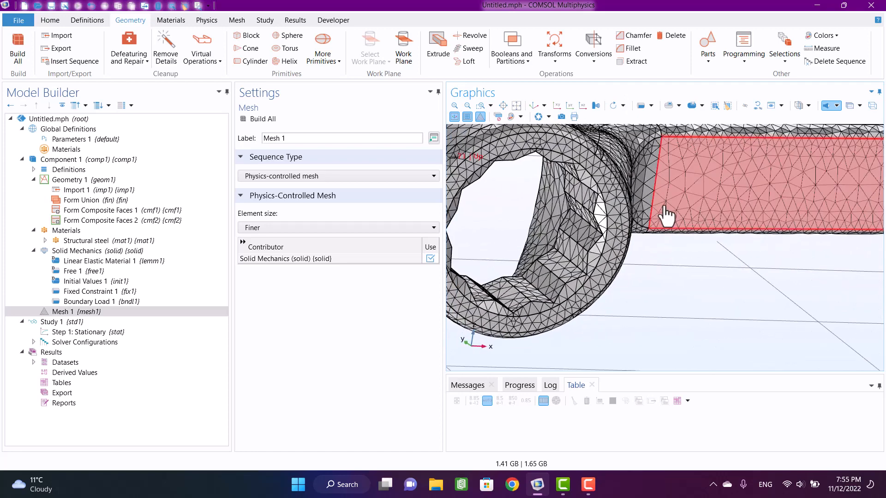
# - Restore the default 3D view of the wrench and compute Study 1 on the cleaned-up mesh
pyautogui.click(51, 321)
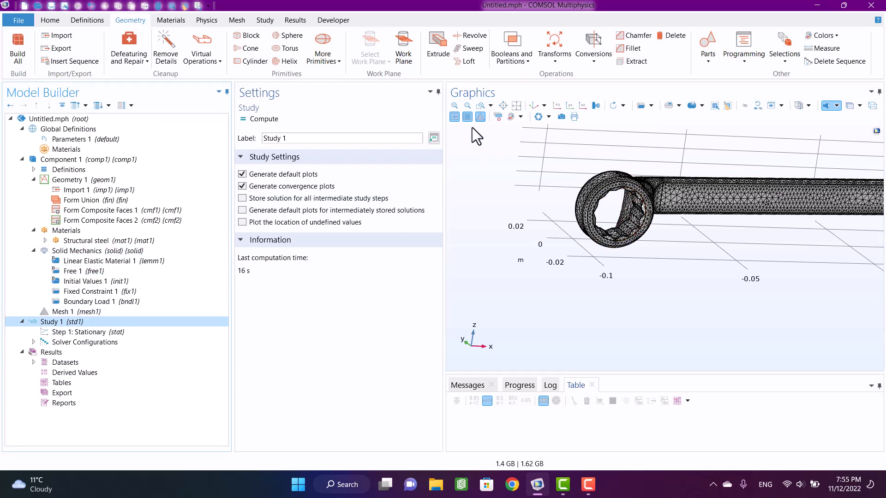
pyautogui.click(534, 105)
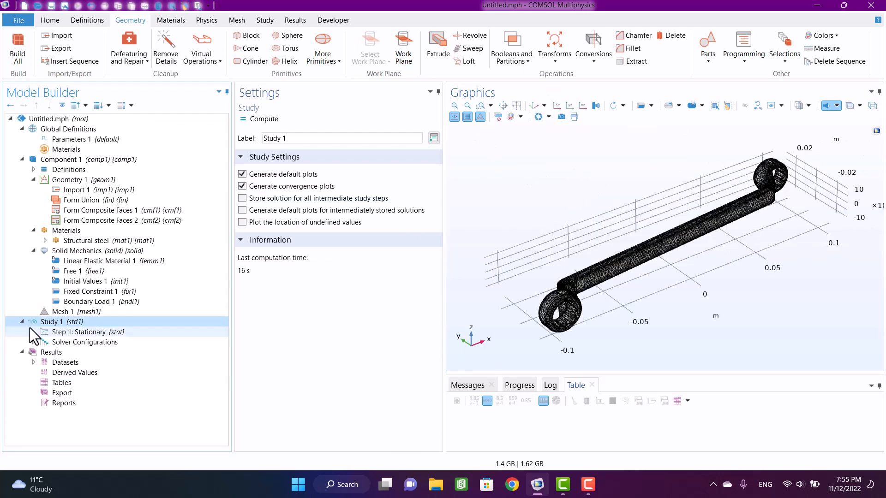
pyautogui.click(259, 120)
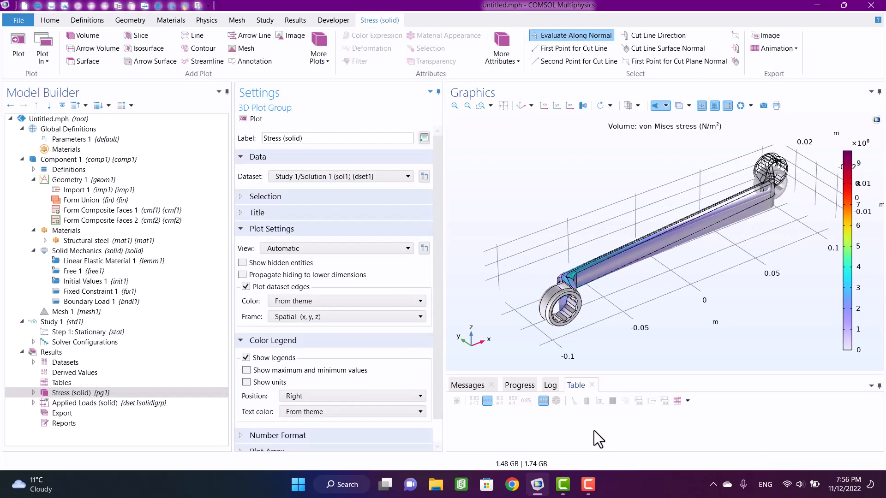
pyautogui.click(585, 481)
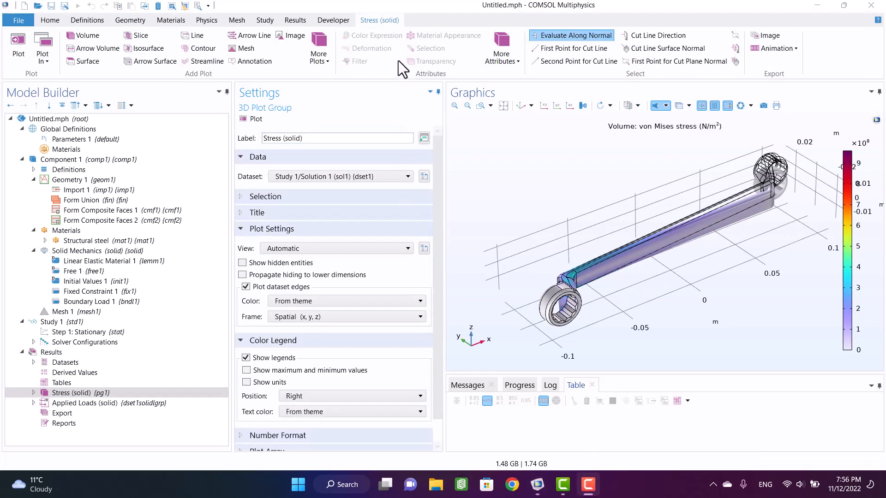
# - Replot the von Mises stress volume plot in MPa and inspect the stress distribution over the whole wrench
pyautogui.click(69, 393)
pyautogui.scroll(2, 810, 166)
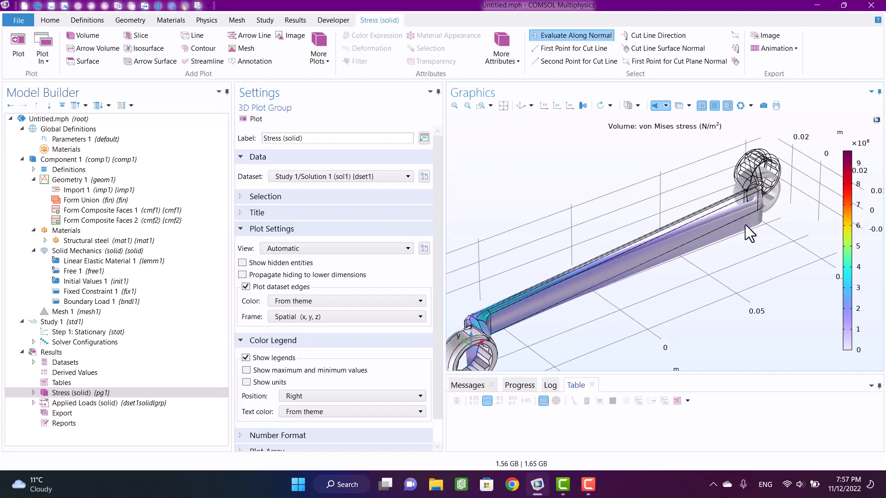
pyautogui.click(33, 395)
pyautogui.click(59, 402)
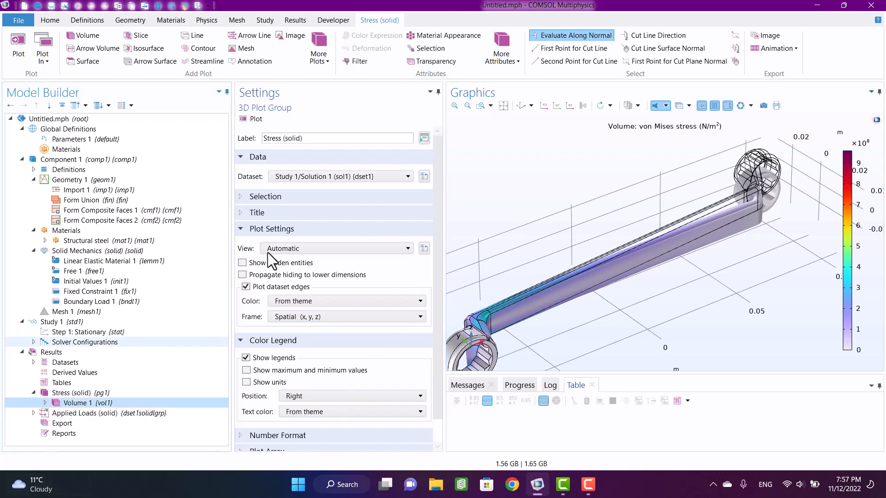
pyautogui.click(423, 257)
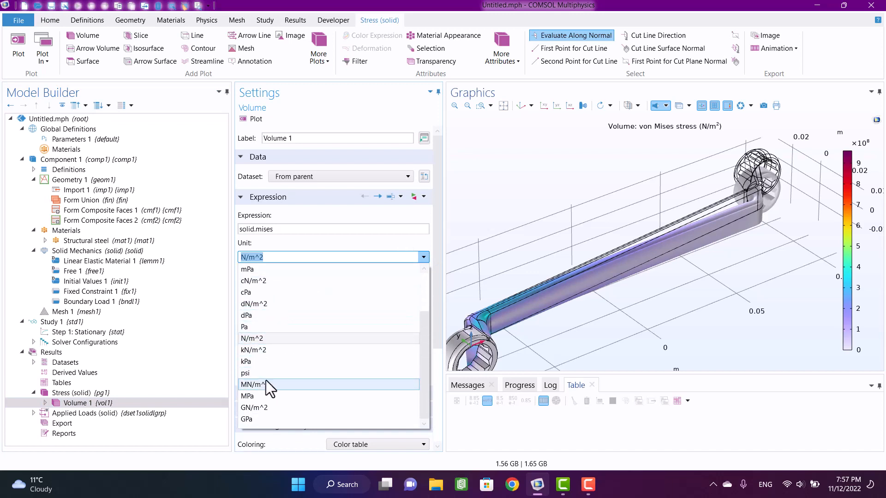
pyautogui.click(262, 393)
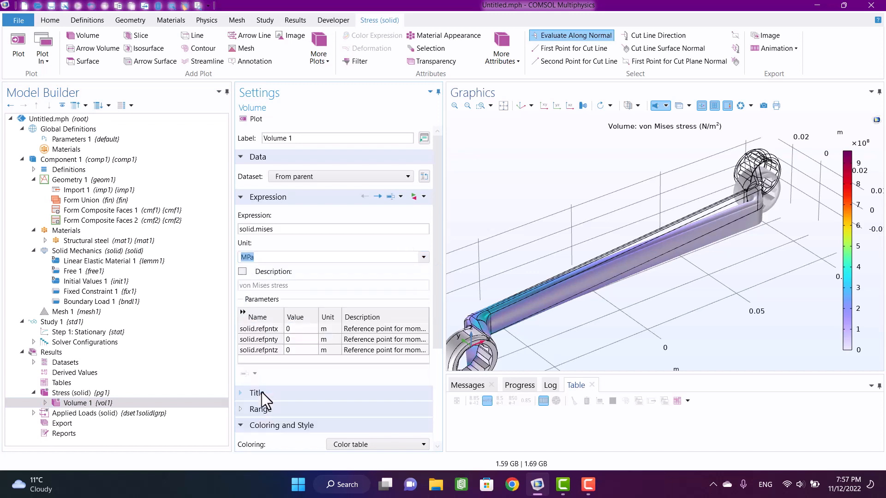
pyautogui.click(254, 119)
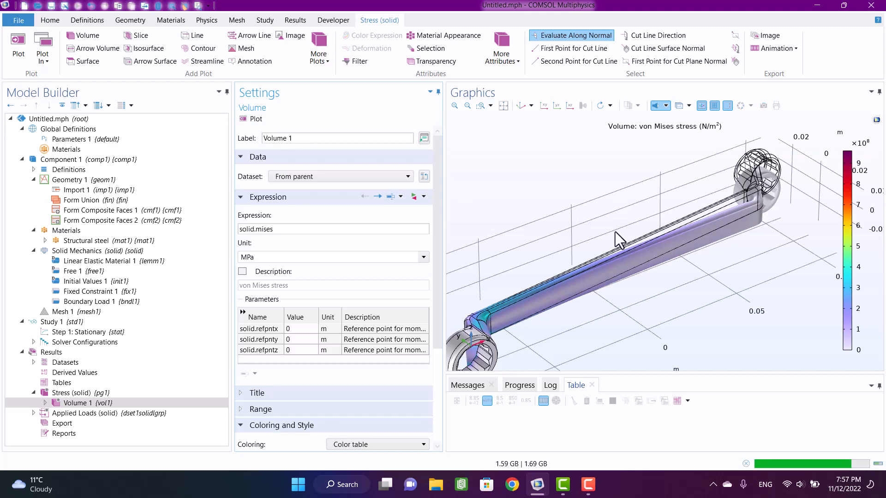
pyautogui.moveTo(797, 180); pyautogui.dragTo(779, 264, button='middle')
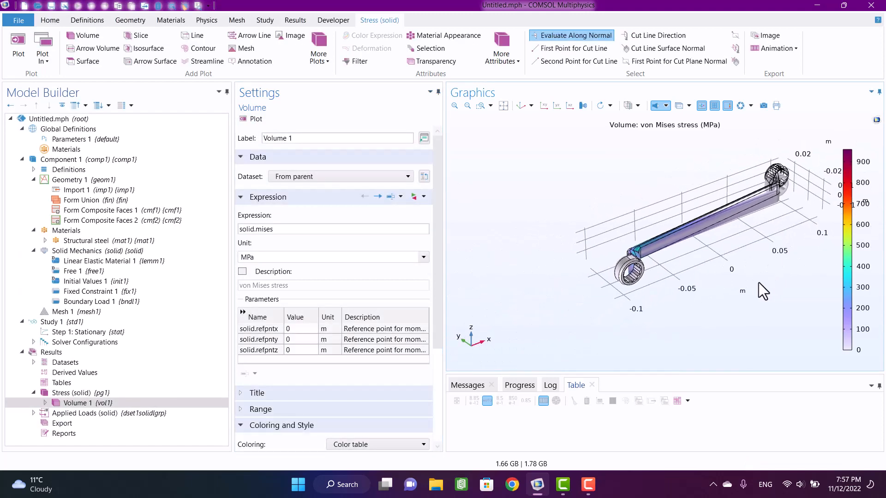
pyautogui.moveTo(758, 282); pyautogui.dragTo(706, 285, button='right')
pyautogui.moveTo(699, 286); pyautogui.dragTo(669, 279)
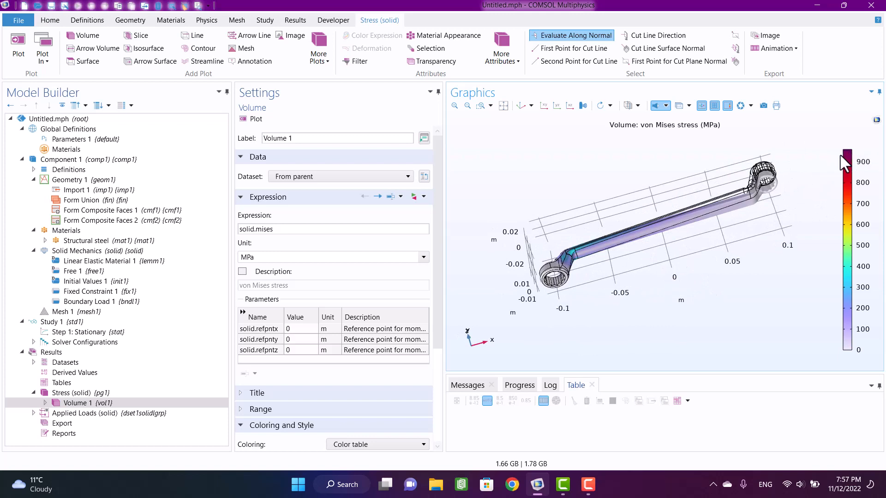
pyautogui.moveTo(728, 273); pyautogui.dragTo(727, 258)
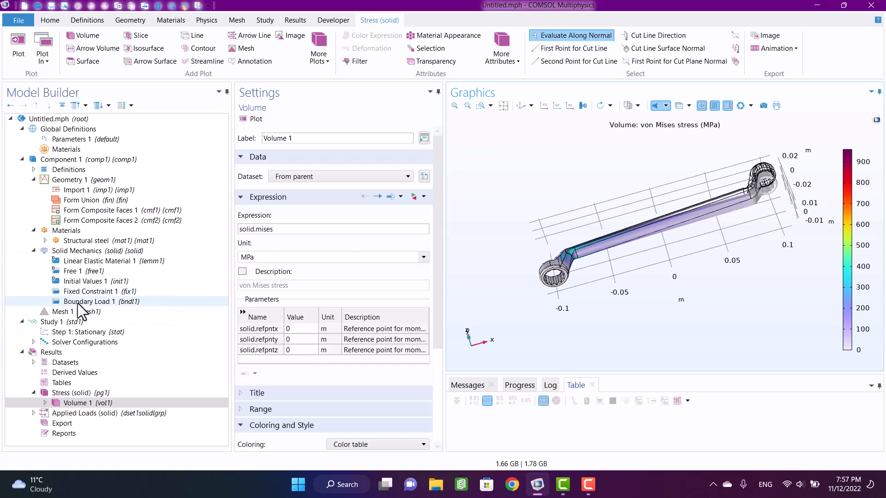
# - Set the z component of the boundary load's total force to -10 N and recompute Study 1
pyautogui.click(84, 291)
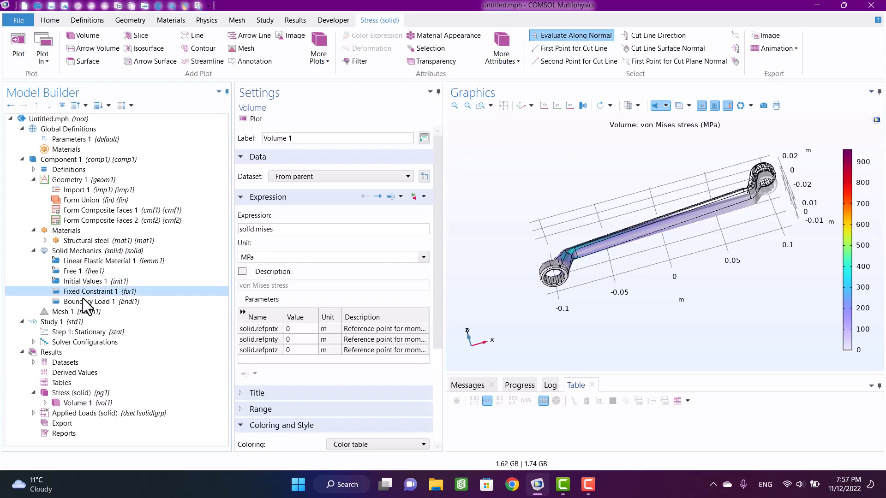
pyautogui.click(84, 301)
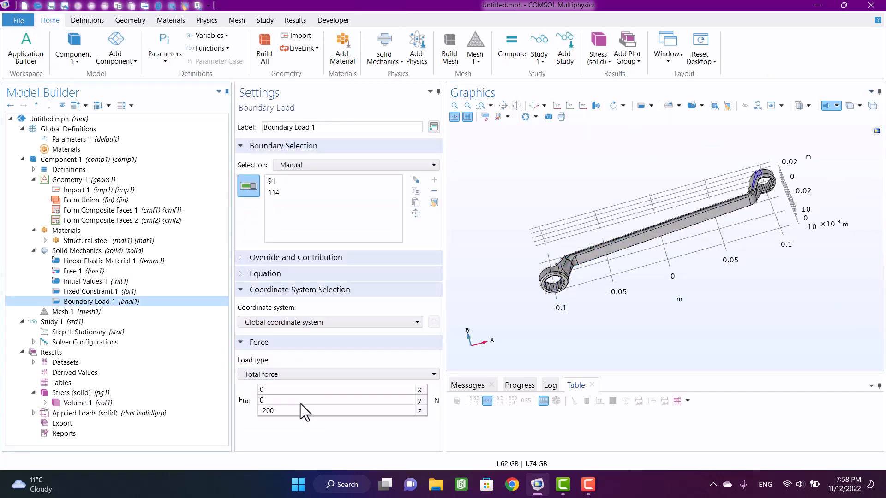
pyautogui.doubleClick(301, 410)
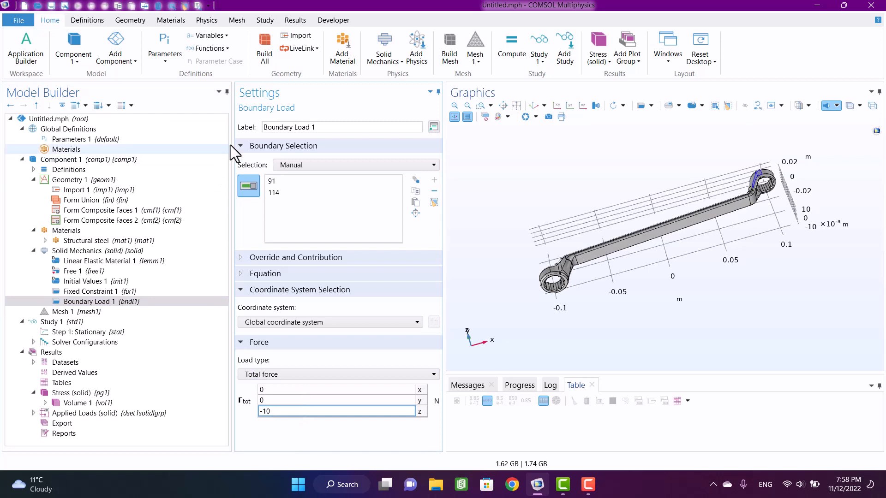
pyautogui.click(49, 322)
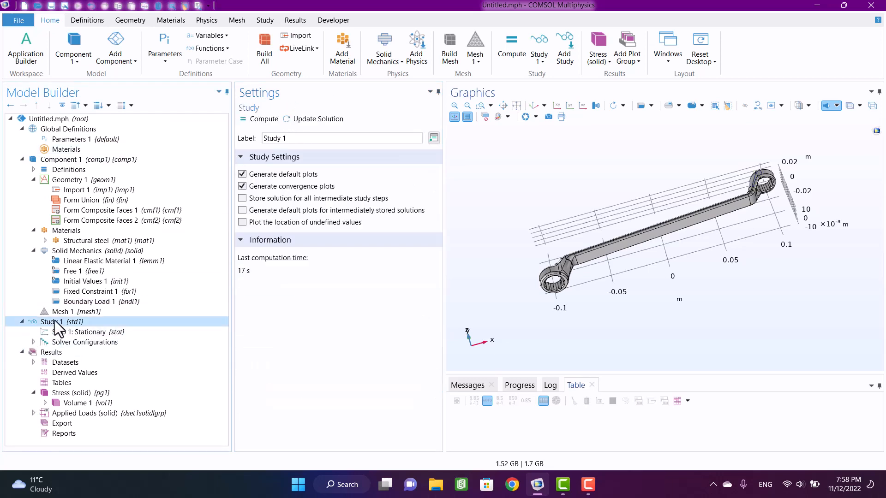
pyautogui.click(251, 120)
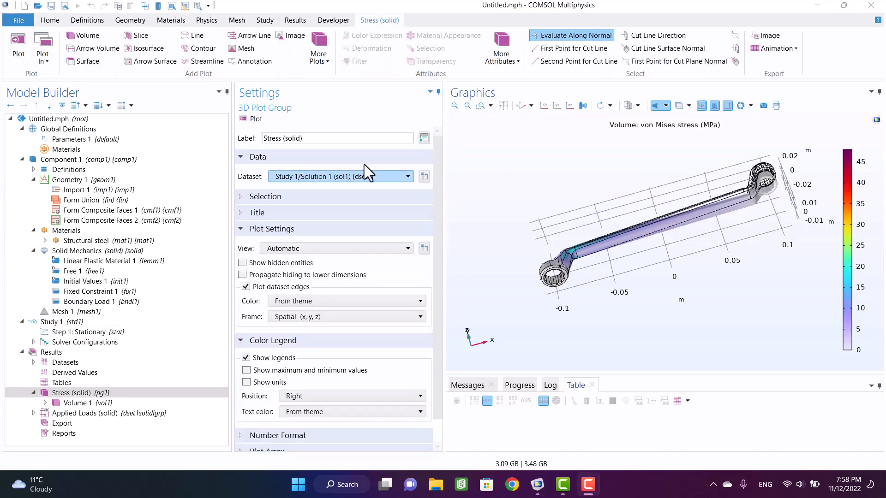
# - Inspect the deformed wrench and its von Mises stress distribution from several angles
pyautogui.moveTo(778, 206); pyautogui.dragTo(793, 188)
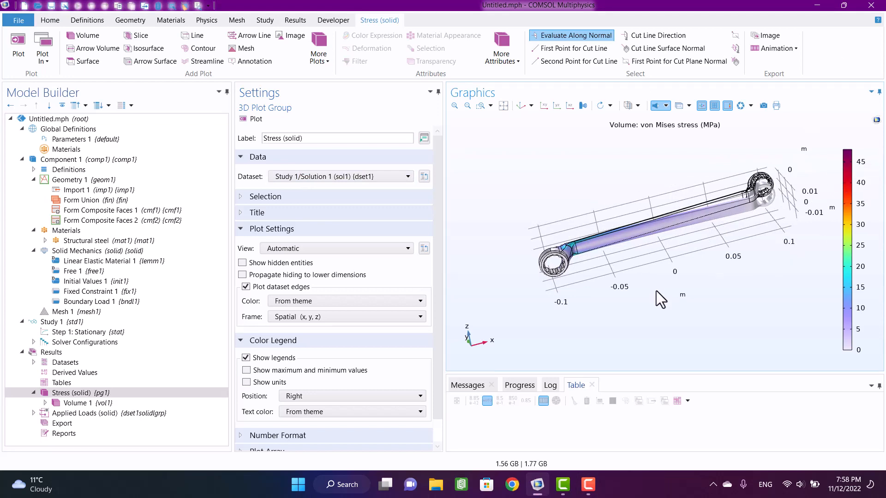
pyautogui.moveTo(628, 316); pyautogui.dragTo(637, 316)
pyautogui.moveTo(523, 239); pyautogui.dragTo(543, 121, button='middle')
pyautogui.moveTo(612, 224); pyautogui.dragTo(582, 297)
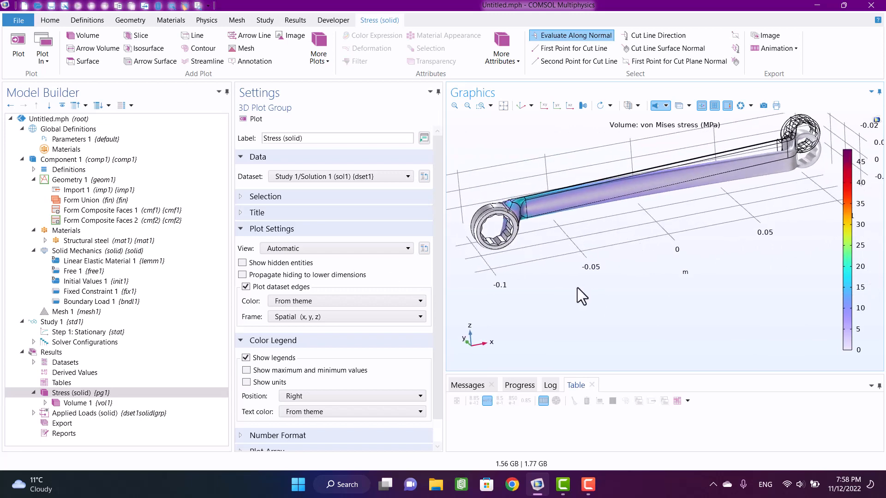
# - Display the Boundary Loads plot from the Applied Loads group and examine the load arrows on the positive-x ring
pyautogui.click(87, 413)
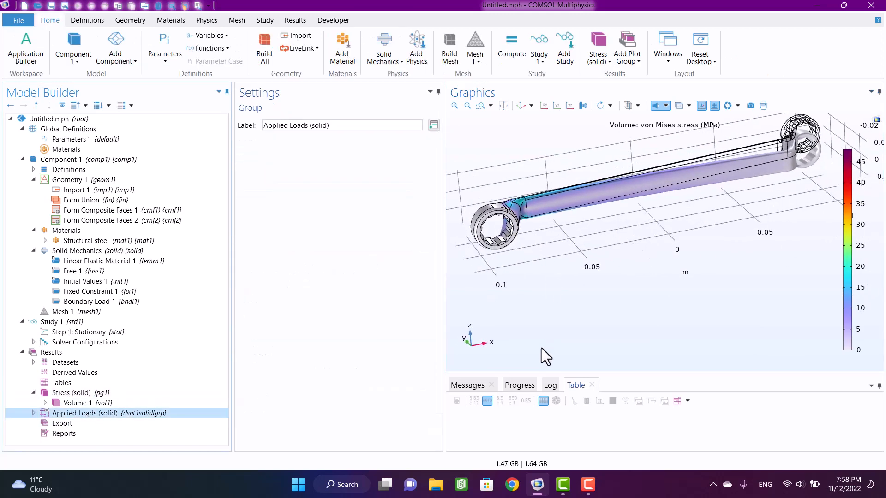
pyautogui.click(34, 413)
pyautogui.click(66, 422)
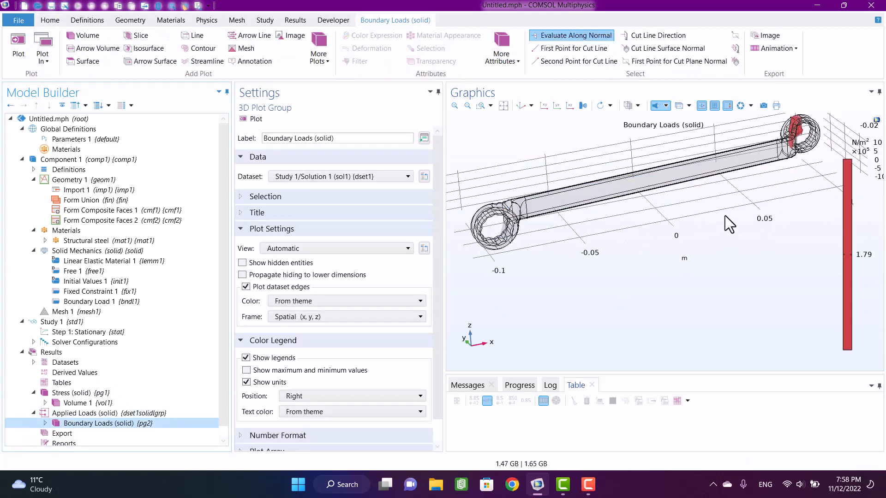
pyautogui.scroll(6, 729, 225)
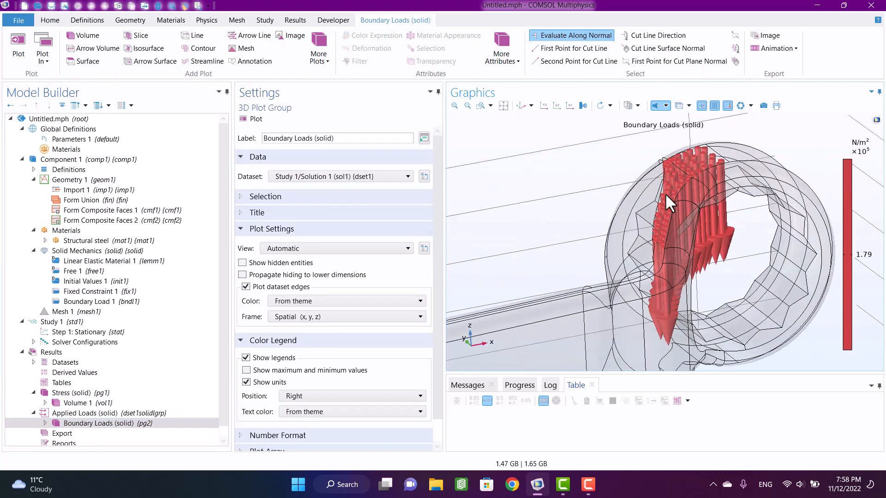
pyautogui.moveTo(669, 203); pyautogui.dragTo(688, 170)
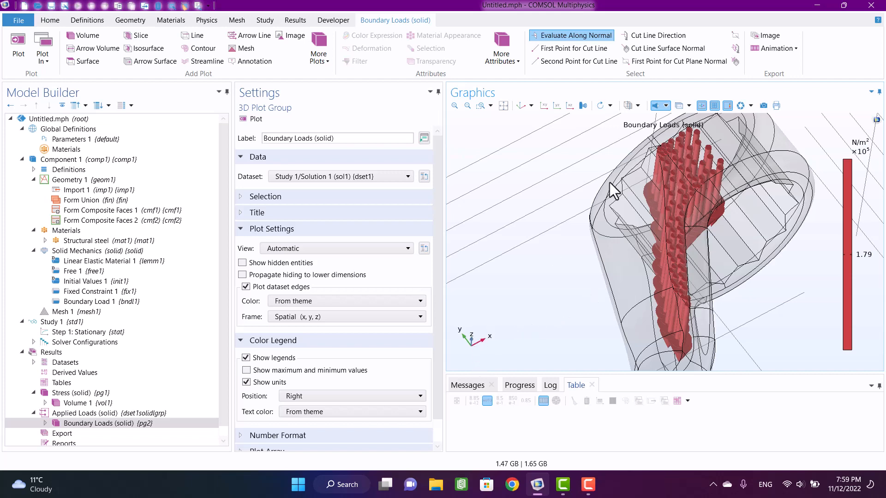
pyautogui.scroll(-5, 608, 183)
pyautogui.moveTo(607, 288); pyautogui.dragTo(602, 246)
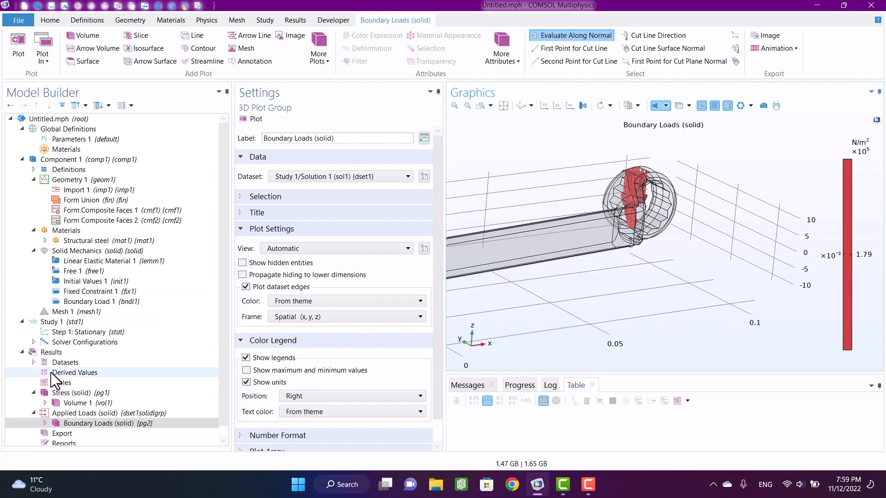
# - Add a 3D plot group labelled Strain to the results and insert a volume plot in it
pyautogui.click(48, 354)
pyautogui.rightClick(47, 355)
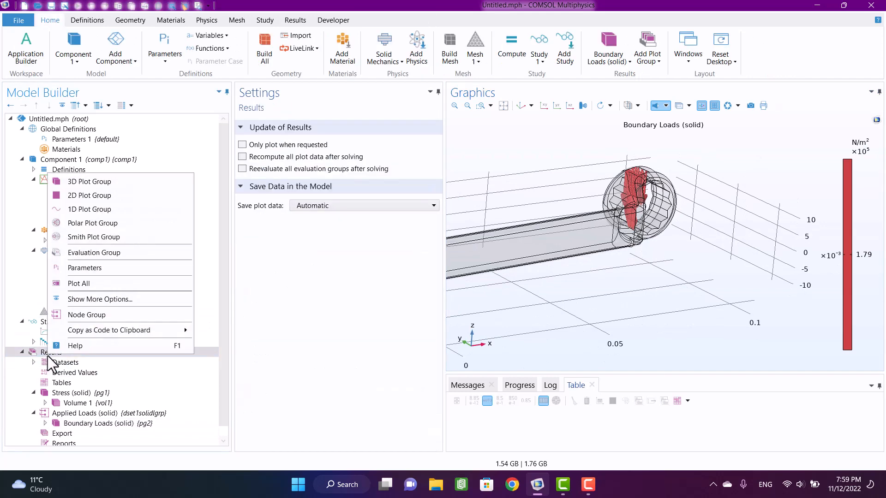
pyautogui.click(74, 182)
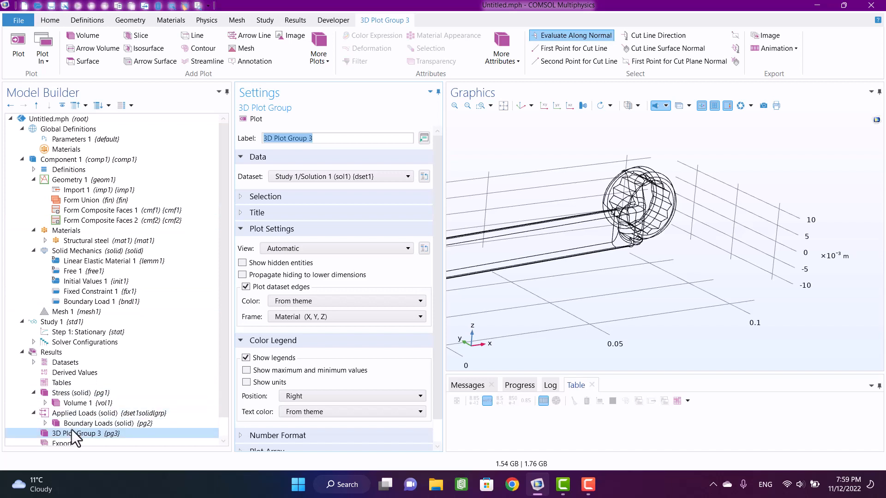
pyautogui.write('Strain')
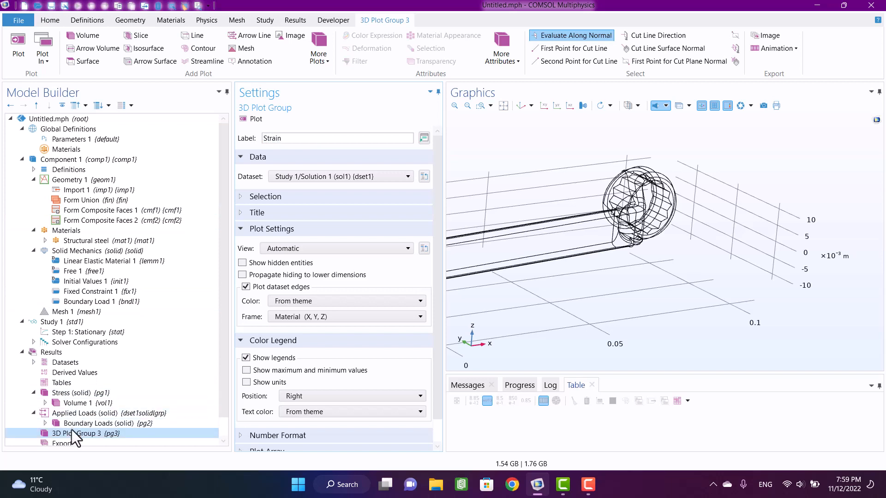
pyautogui.rightClick(74, 435)
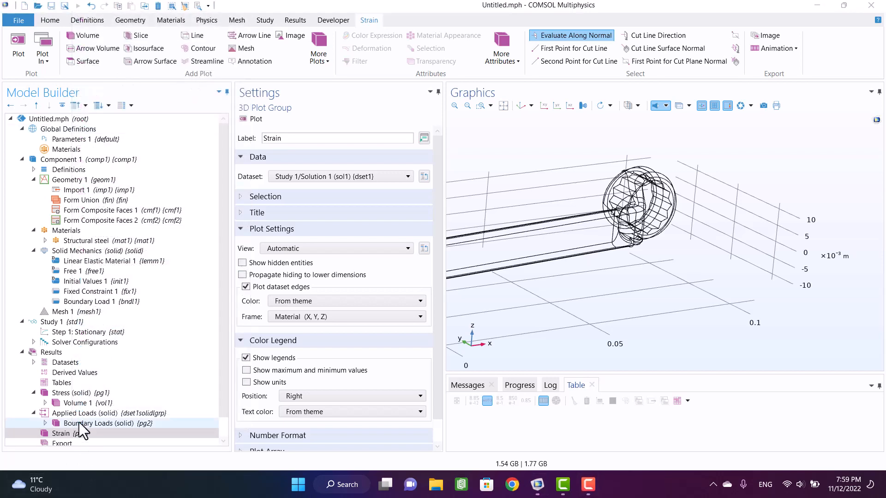
pyautogui.rightClick(74, 434)
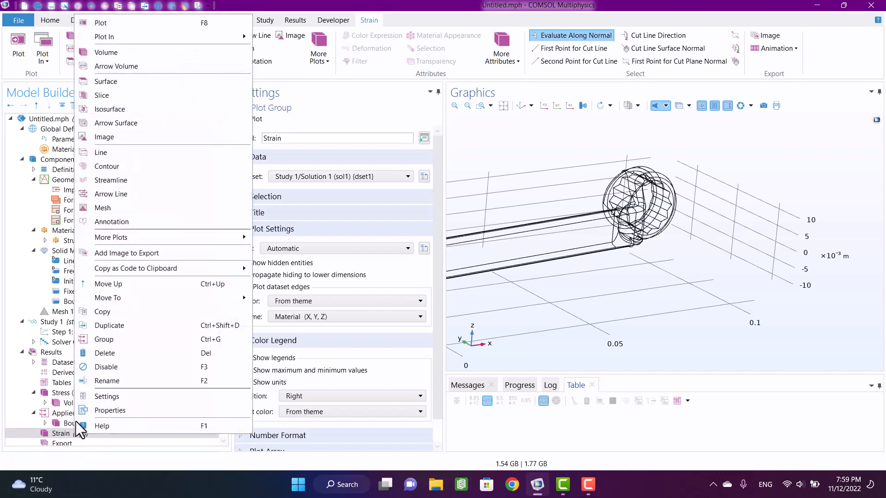
pyautogui.click(101, 49)
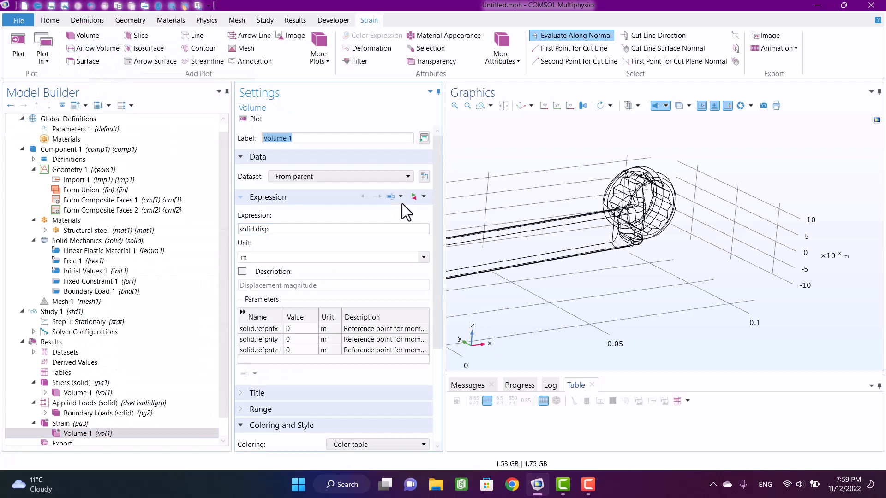
# - Set the Strain volume plot's expression to the Solid Mechanics volumetric strain, solid.evol
pyautogui.click(423, 197)
pyautogui.click(439, 317)
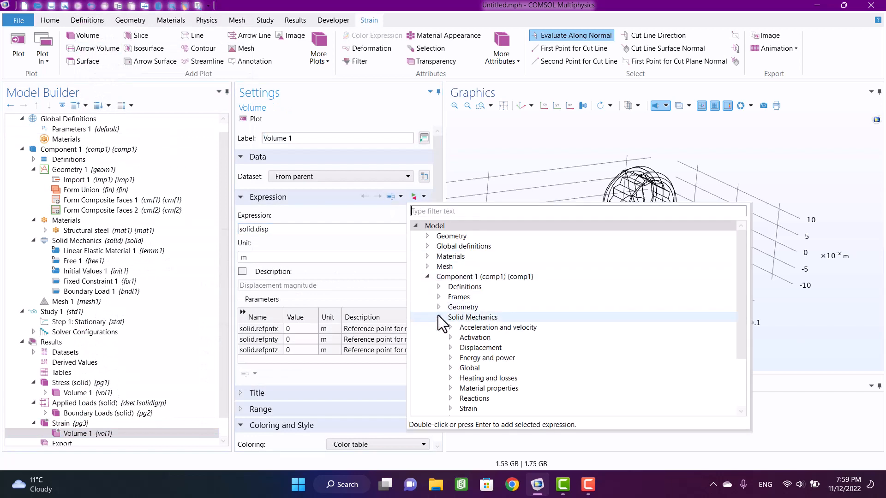
pyautogui.scroll(-1, 450, 359)
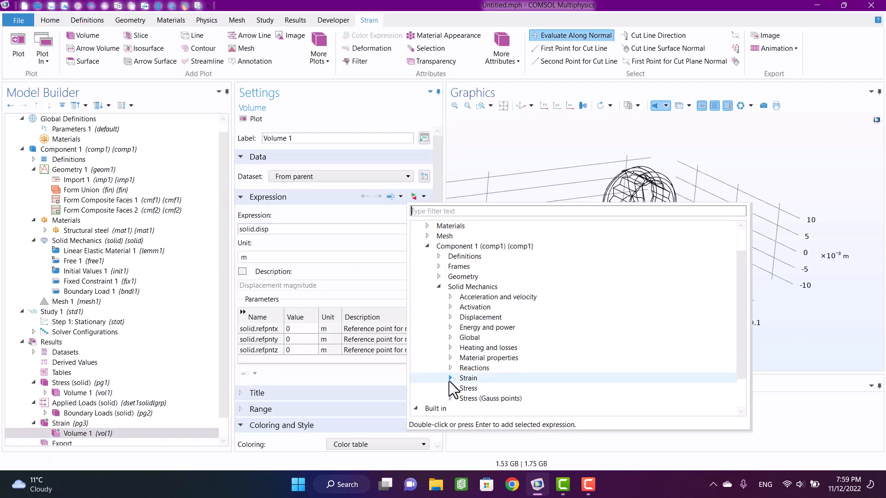
pyautogui.click(450, 378)
pyautogui.click(462, 388)
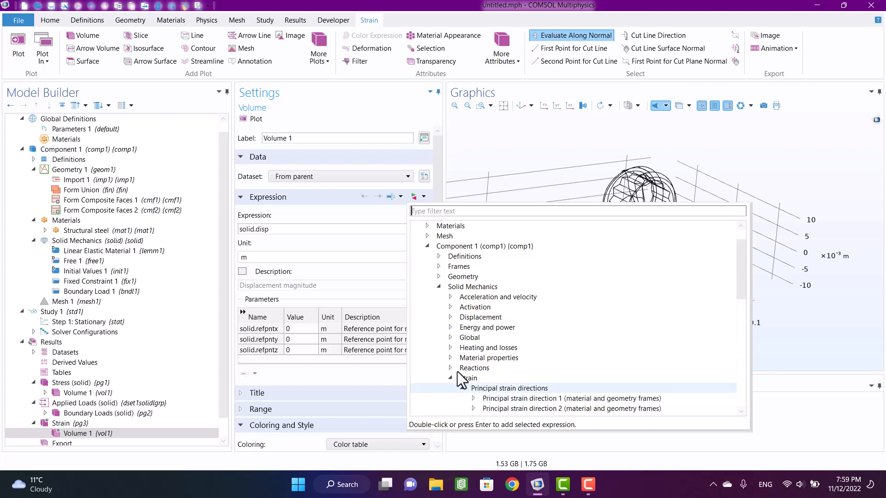
pyautogui.scroll(-1, 521, 397)
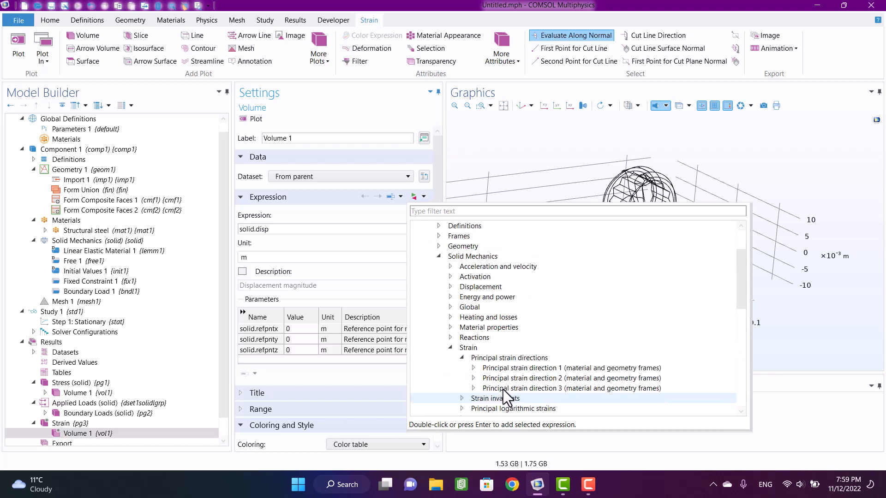
pyautogui.click(473, 369)
pyautogui.click(472, 368)
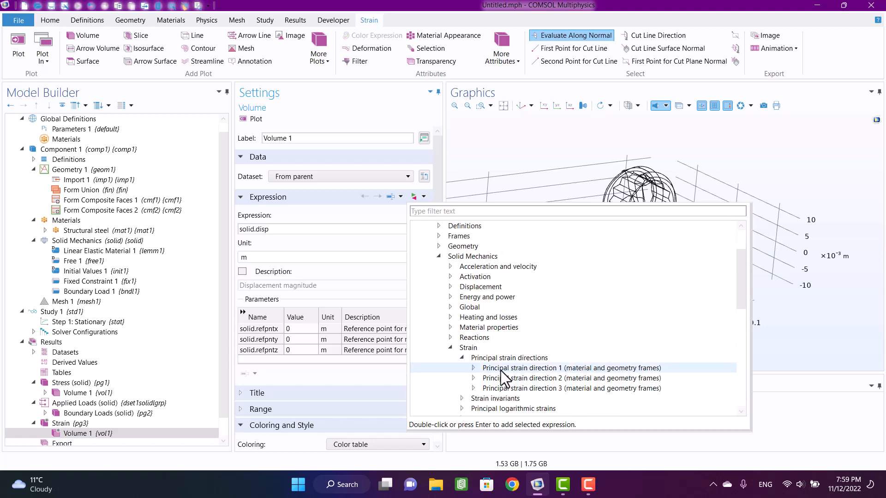
pyautogui.scroll(-1, 500, 370)
pyautogui.scroll(-1, 500, 370)
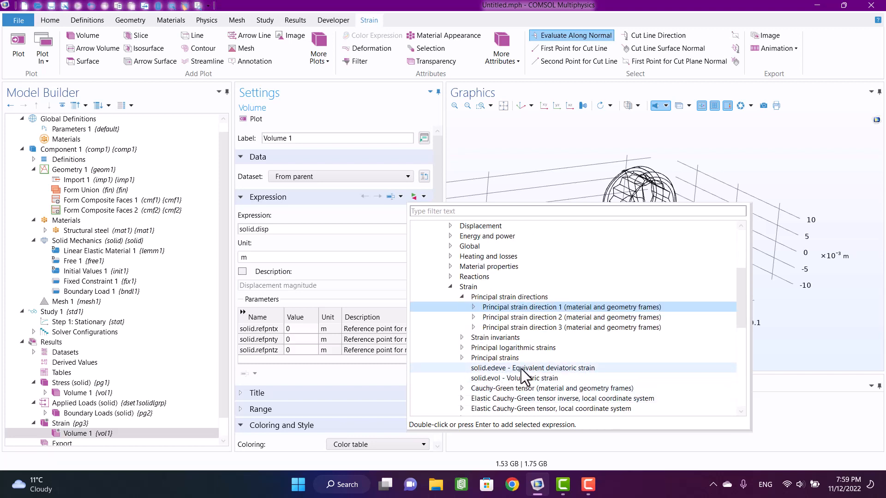
pyautogui.doubleClick(522, 379)
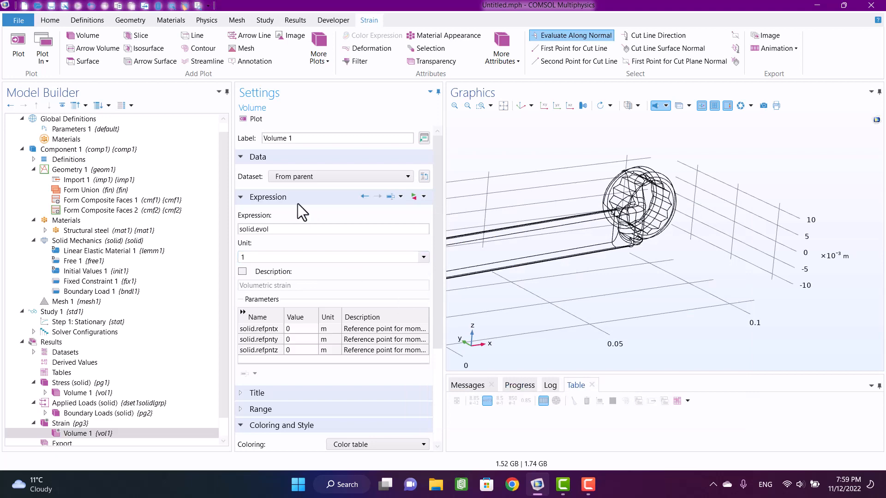
# - Plot the volumetric strain and inspect its distribution over the whole wrench
pyautogui.click(252, 119)
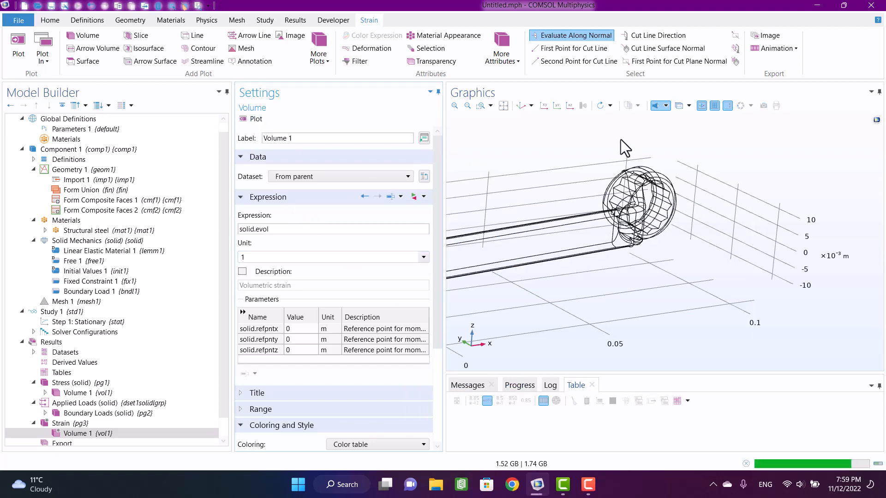
pyautogui.moveTo(605, 157); pyautogui.dragTo(676, 272)
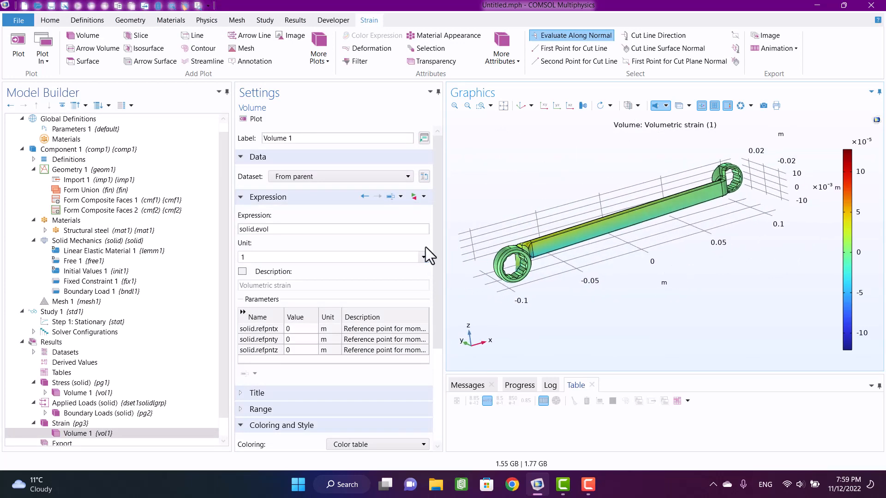
pyautogui.click(22, 312)
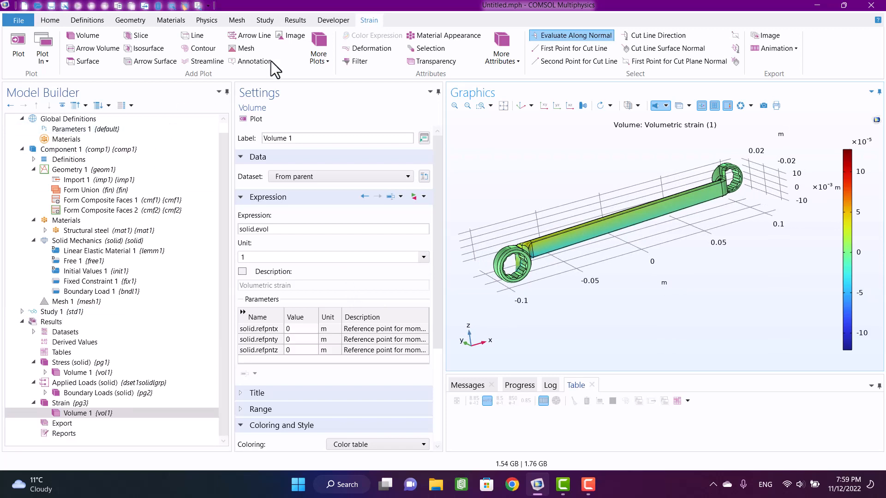
pyautogui.moveTo(571, 227)
pyautogui.mouseDown()
pyautogui.moveTo(571, 213)
pyautogui.moveTo(580, 217)
pyautogui.mouseUp()
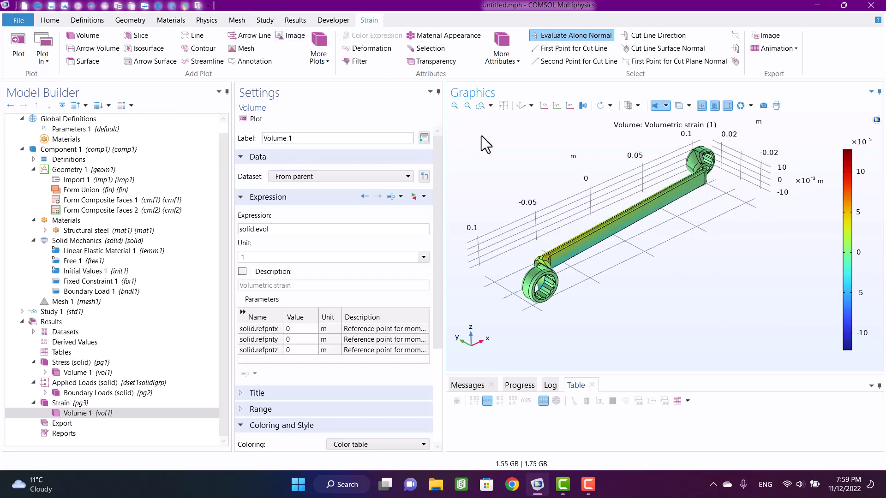
# - Add an Eigenfrequency study, enable a desired number of 6 eigenfrequencies, and compute it
pyautogui.click(272, 22)
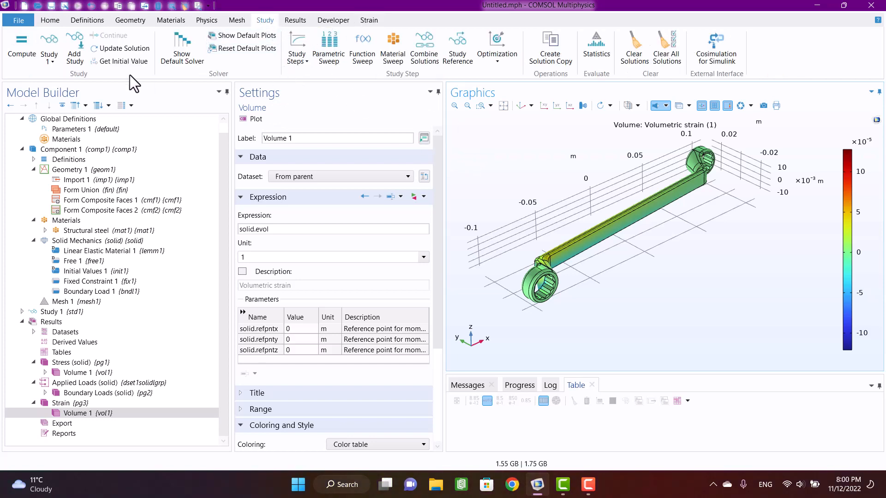
pyautogui.click(76, 42)
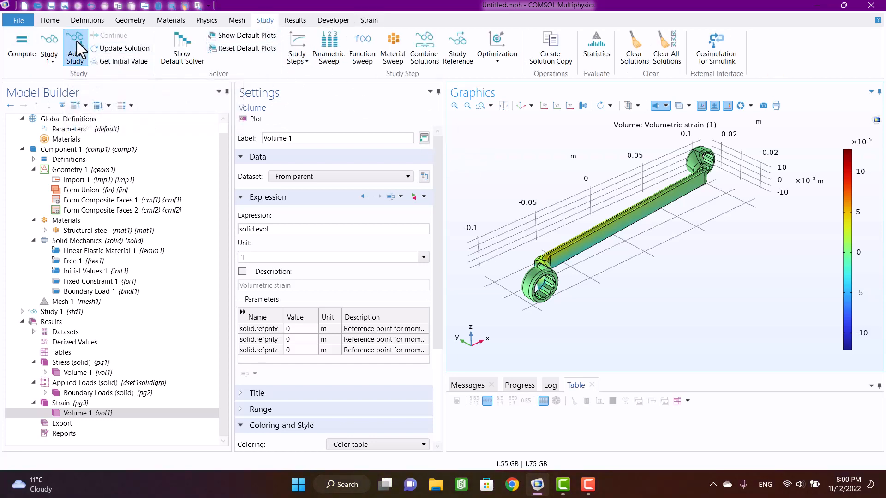
pyautogui.click(769, 148)
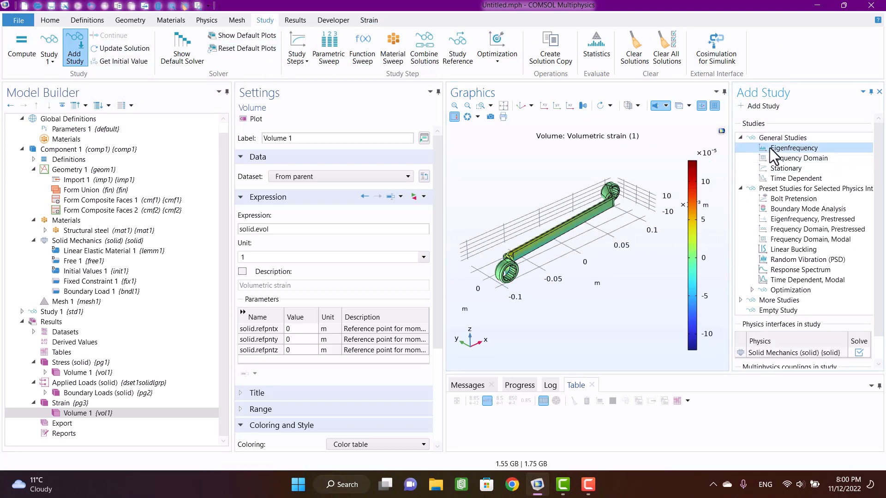
pyautogui.click(756, 107)
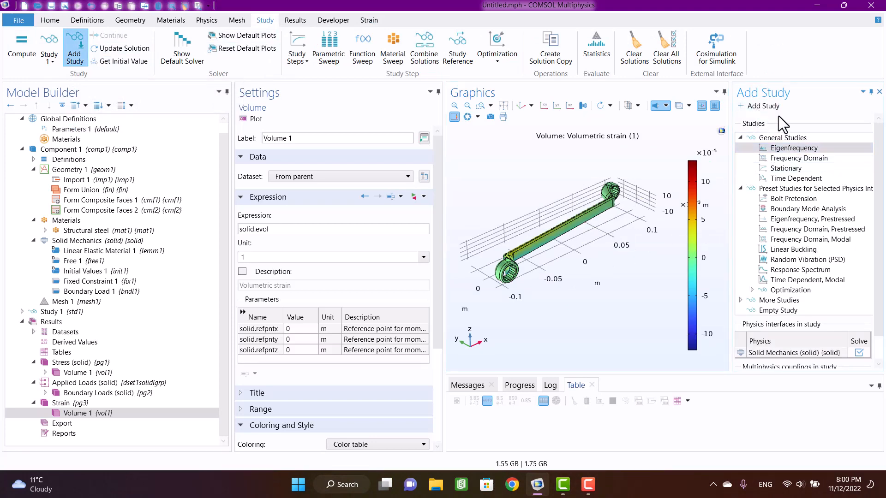
pyautogui.click(879, 91)
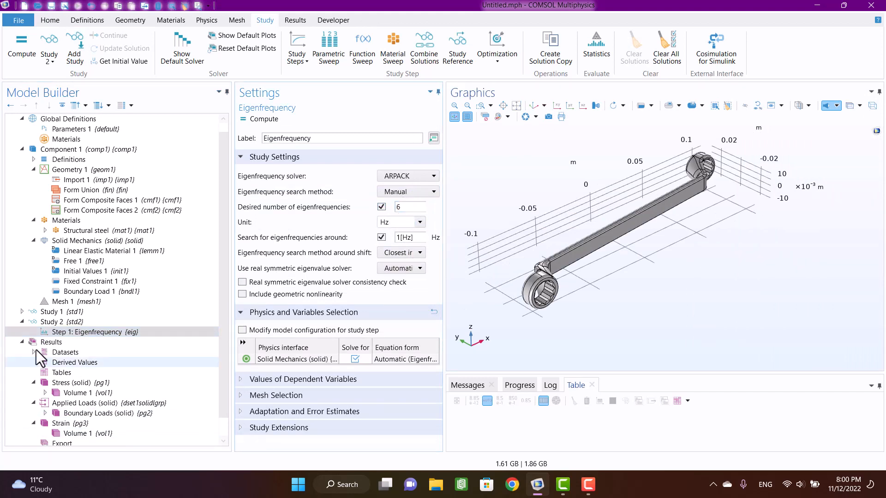
pyautogui.click(259, 119)
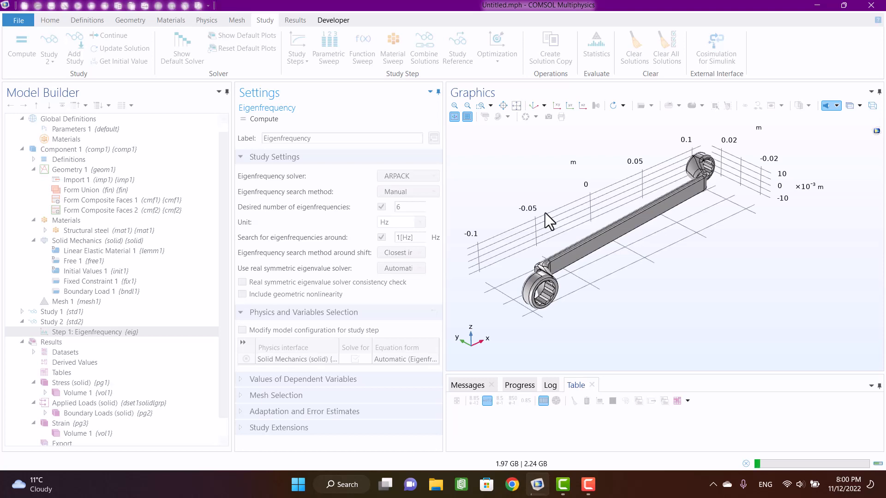
pyautogui.click(590, 490)
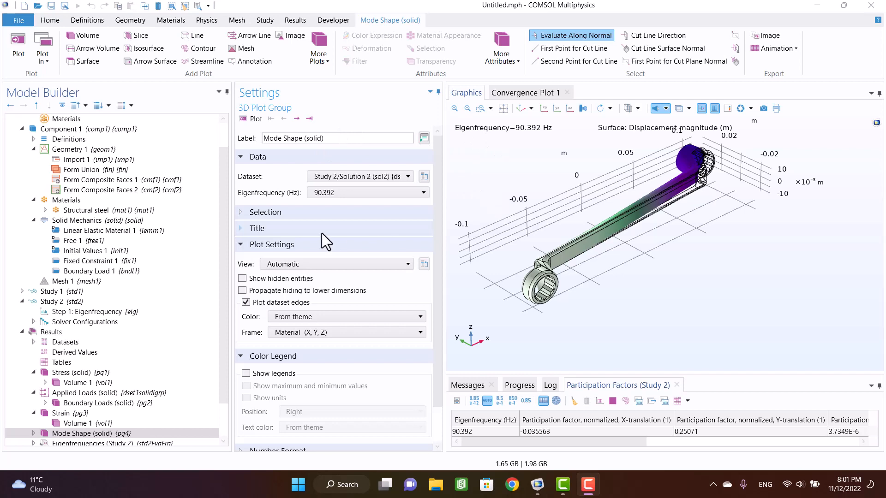
# - Plot the Study 2 mode shape at the 1761.7 Hz eigenfrequency
pyautogui.click(316, 194)
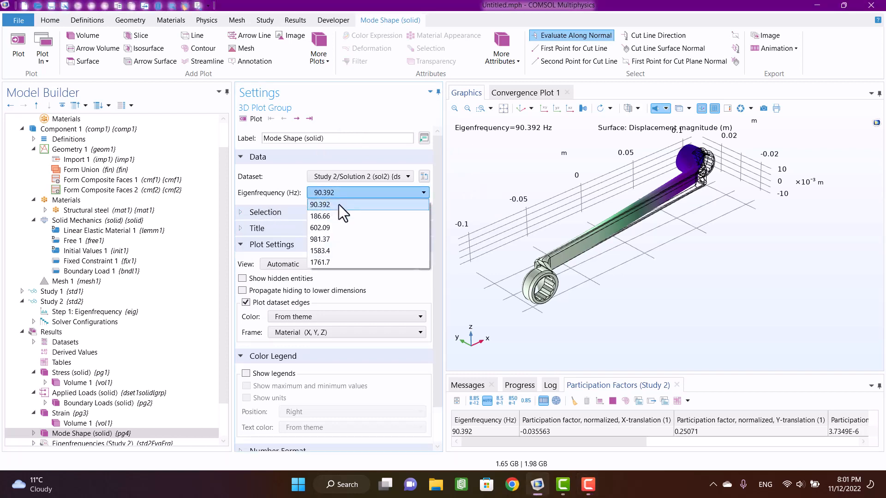
pyautogui.click(334, 261)
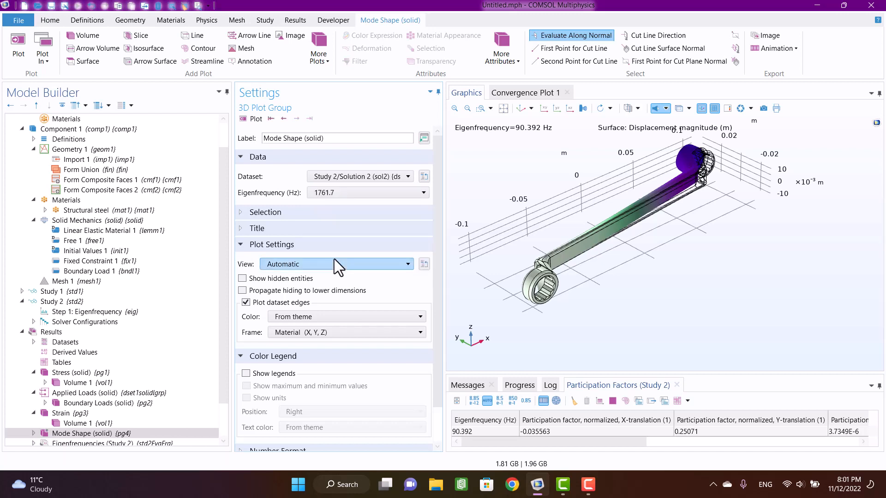
pyautogui.click(252, 118)
# - Go back through the lower eigenfrequencies one by one, viewing each mode shape down to 186.66 Hz
pyautogui.click(284, 119)
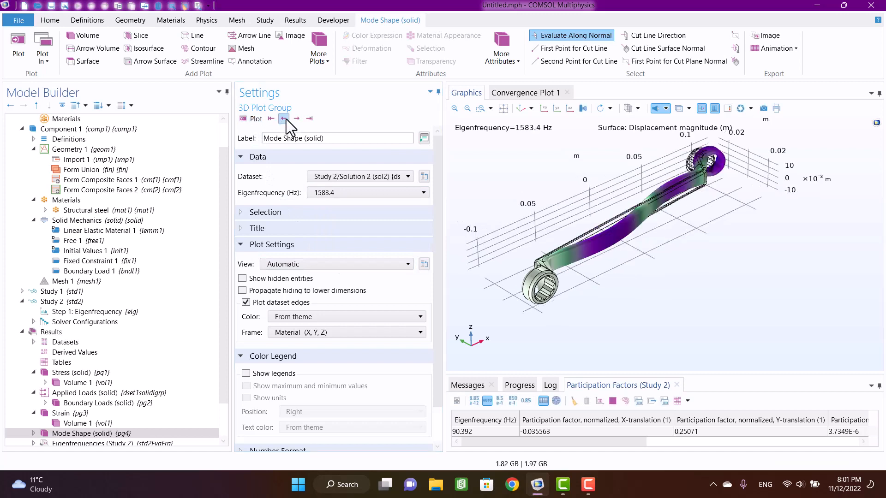
pyautogui.click(284, 118)
pyautogui.click(283, 119)
pyautogui.click(284, 118)
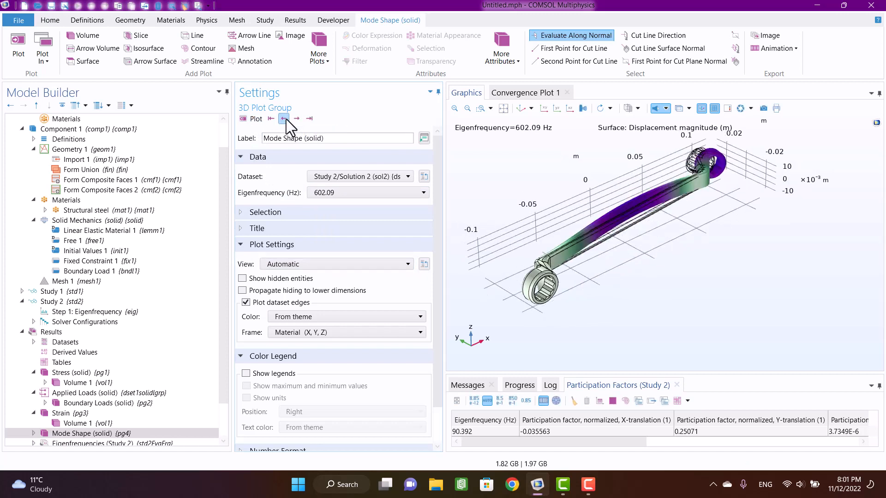
pyautogui.click(285, 119)
pyautogui.scroll(-3, 106, 401)
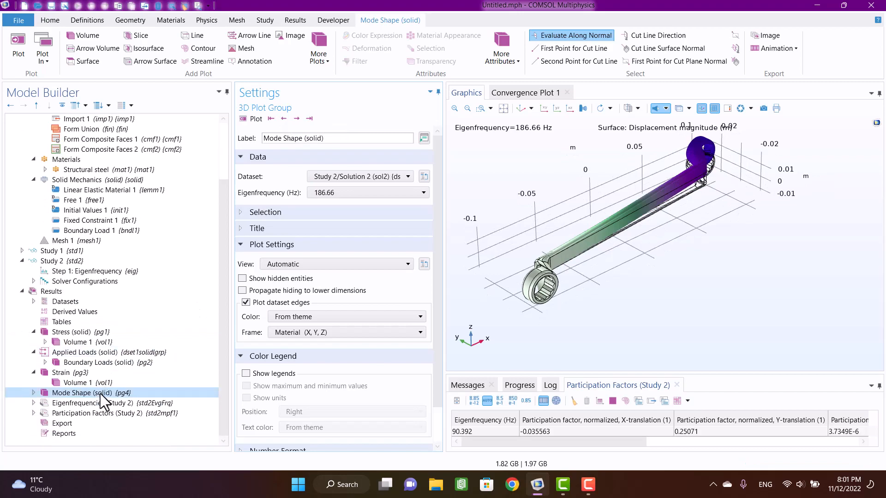